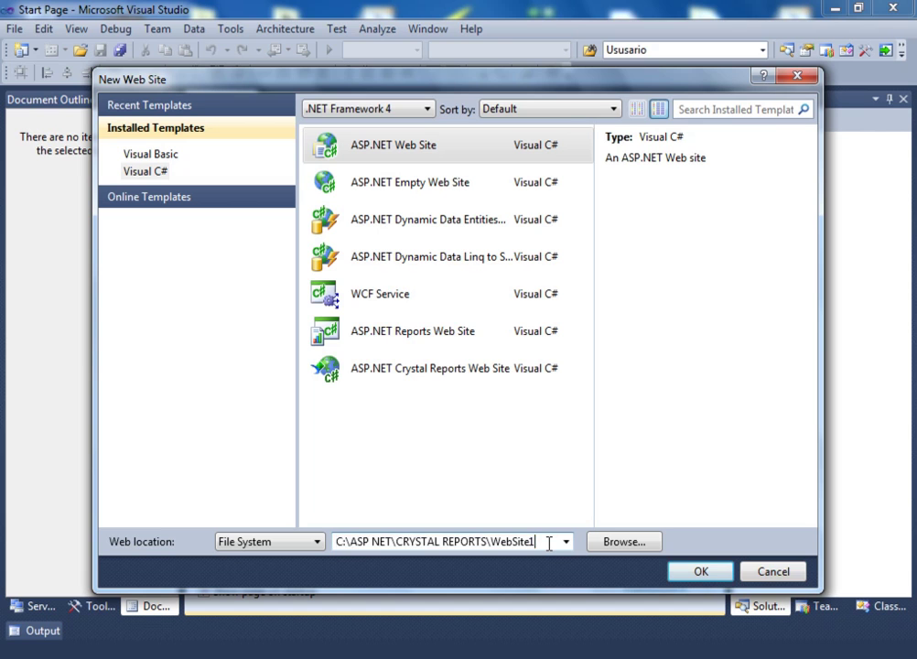
- Set the web site location to C:\ASP NET\CRYSTAL REPORTS\ReporteTabular and create the ASP.NET site
{"action": "key", "text": "BackSpace"}
{"action": "key", "text": "BackSpace"}
{"action": "type", "text": "ReporteTabular"}
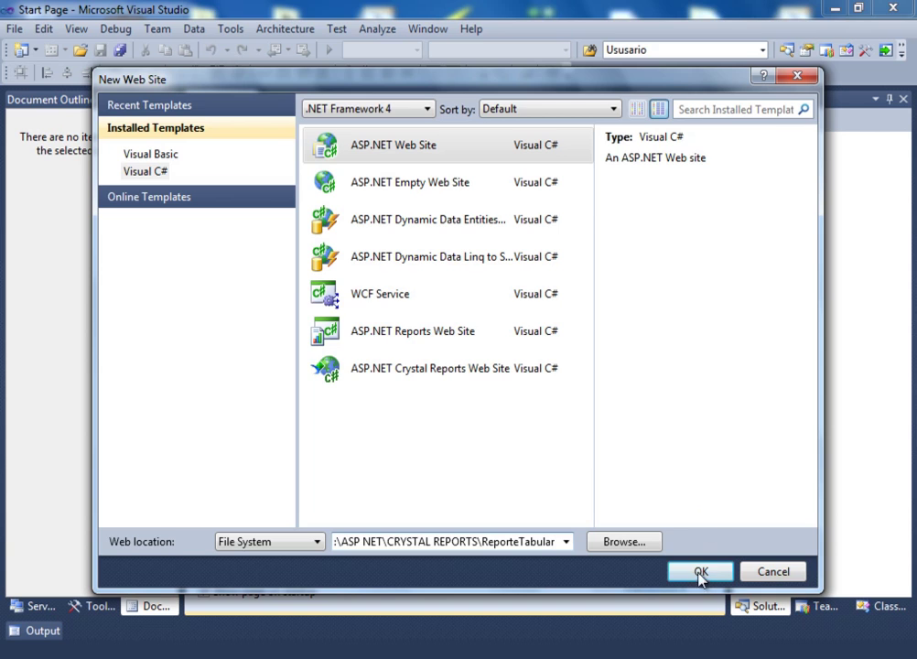
{"action": "left_click", "coordinate": [699, 573]}
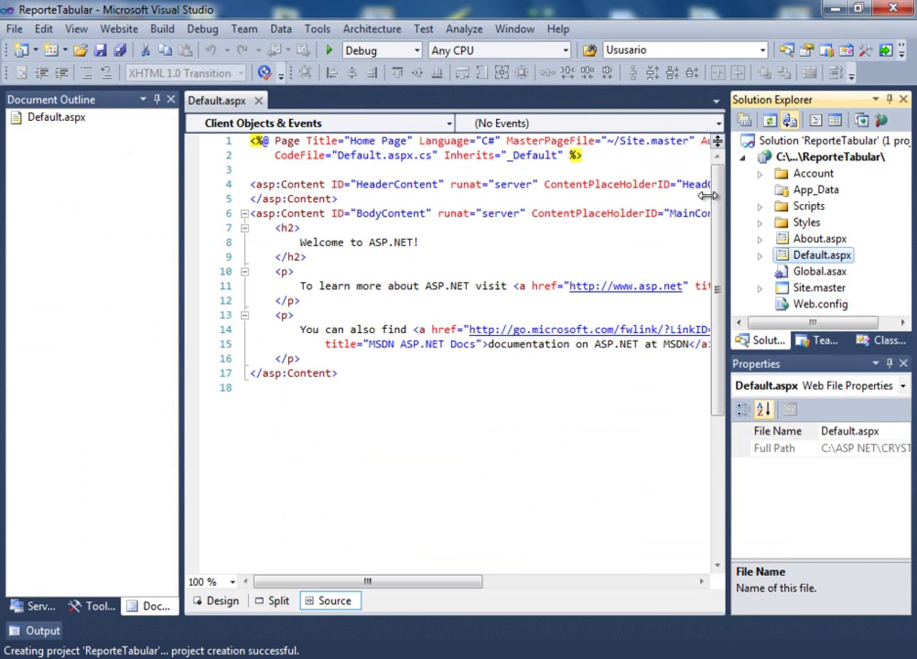
- Delete the template items from Account through Global.asax in Solution Explorer
{"action": "left_click", "coordinate": [809, 174]}
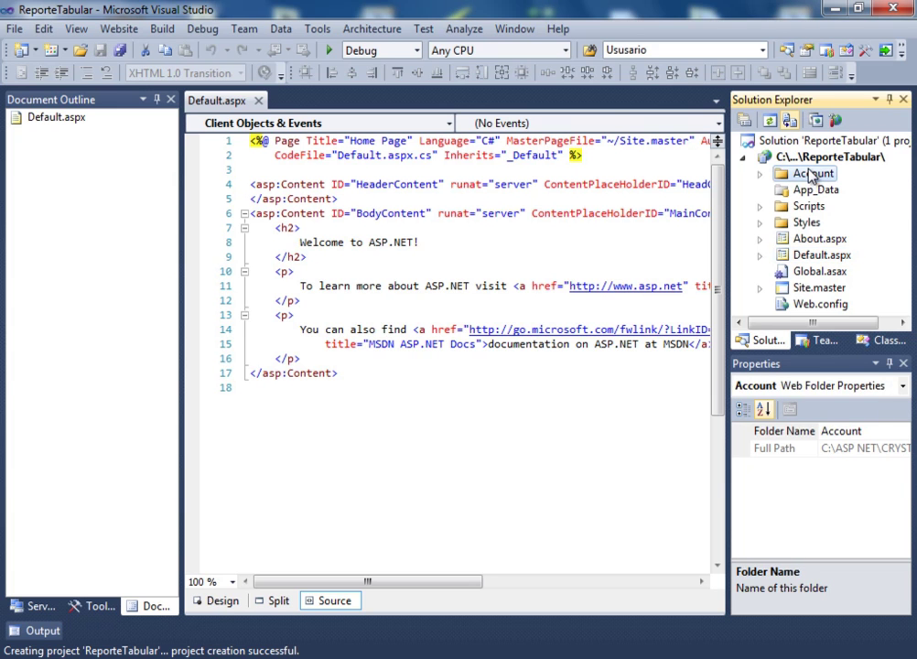
{"action": "key", "text": "shift+Down"}
{"action": "key", "text": "shift+Down"}
{"action": "key", "text": "shift+Down"}
{"action": "key", "text": "shift+Down"}
{"action": "key", "text": "shift+Down"}
{"action": "key", "text": "shift+Down"}
{"action": "key", "text": "Delete"}
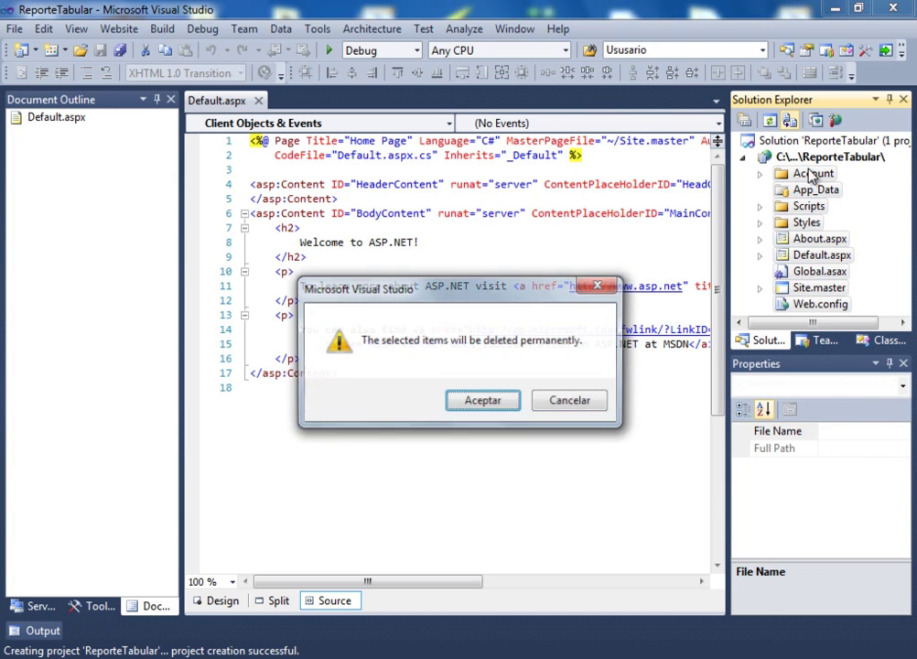
{"action": "key", "text": "Return"}
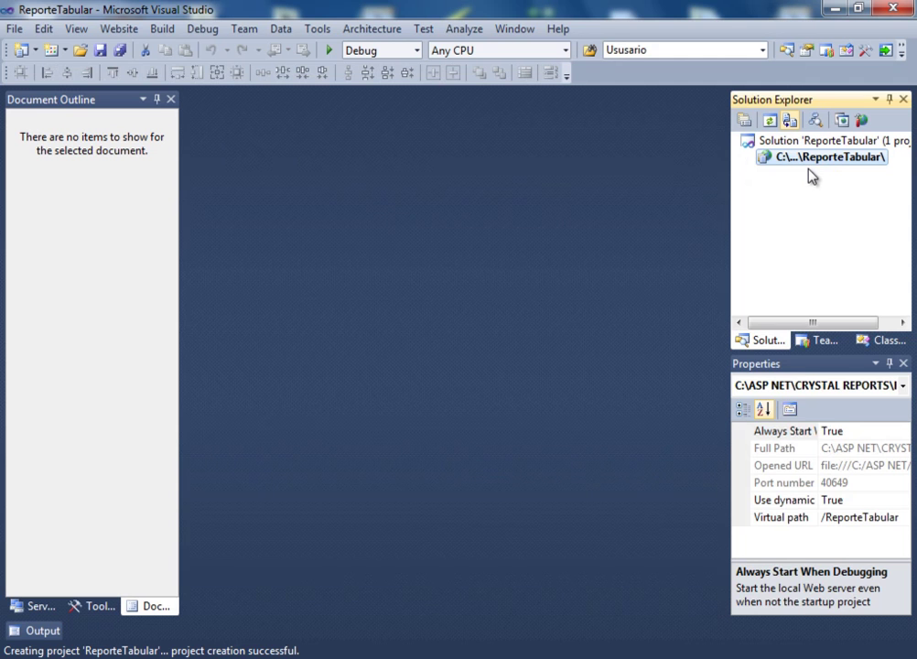
- Add a blank Default.aspx web form to the site, then switch to SQL Server Management Studio
{"action": "right_click", "coordinate": [812, 160]}
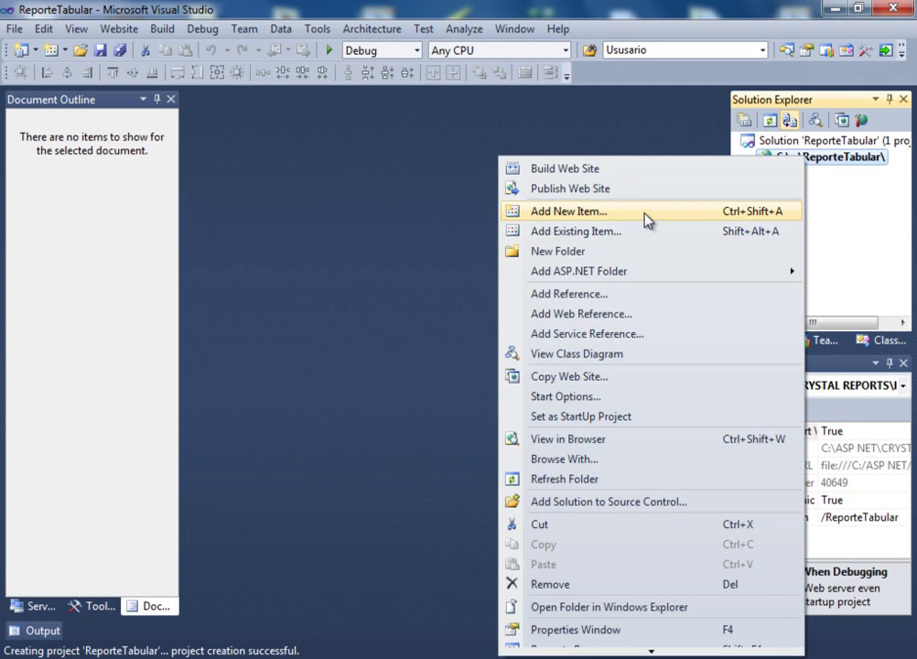
{"action": "left_click", "coordinate": [647, 220]}
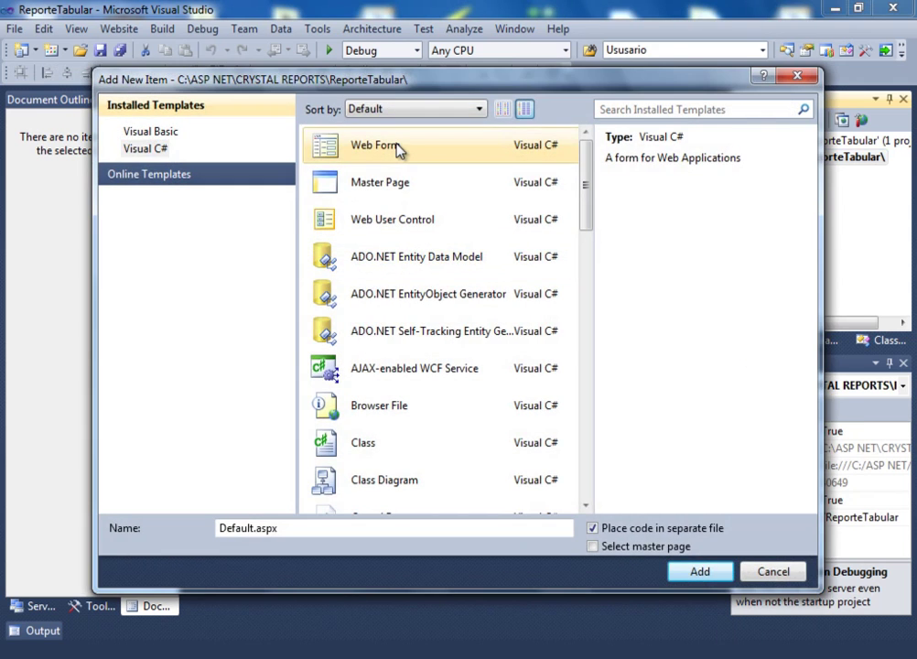
{"action": "left_click", "coordinate": [697, 572]}
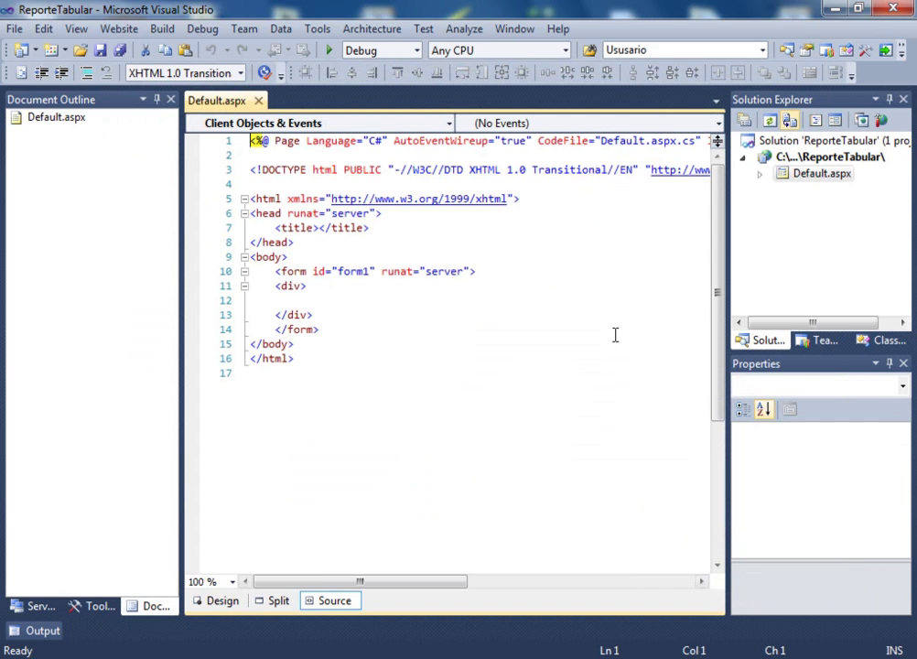
{"action": "left_click", "coordinate": [822, 220]}
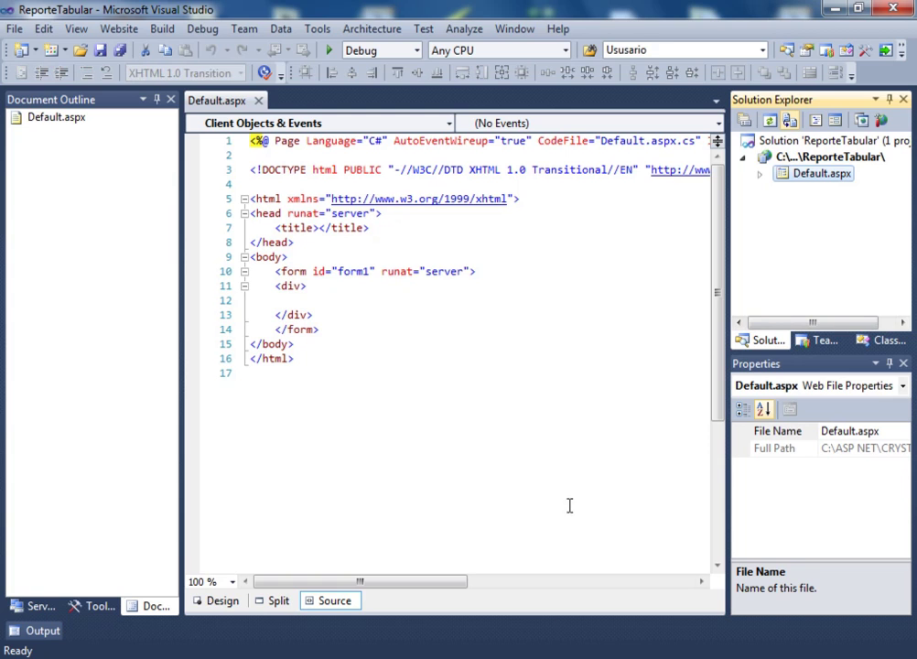
{"action": "key", "text": "alt+Tab"}
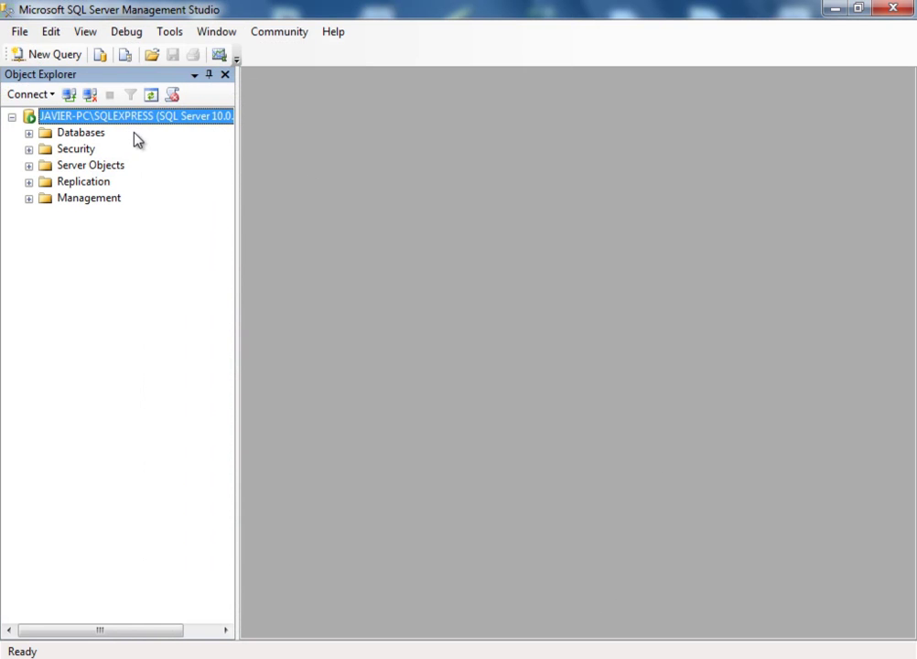
- Show the top 1000 rows of Northwind's dbo.Employees table
{"action": "left_click", "coordinate": [29, 133]}
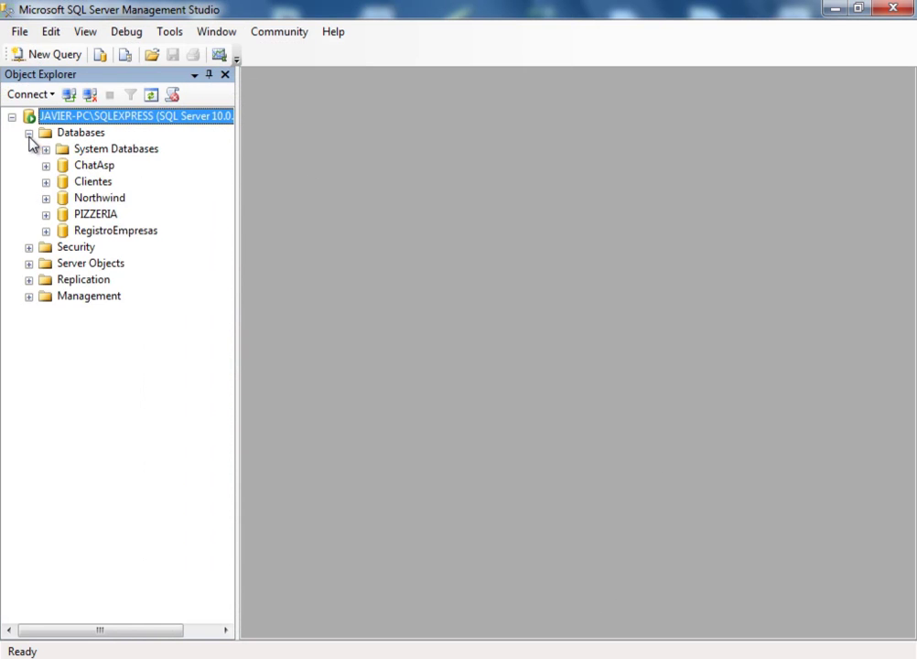
{"action": "left_click", "coordinate": [47, 200]}
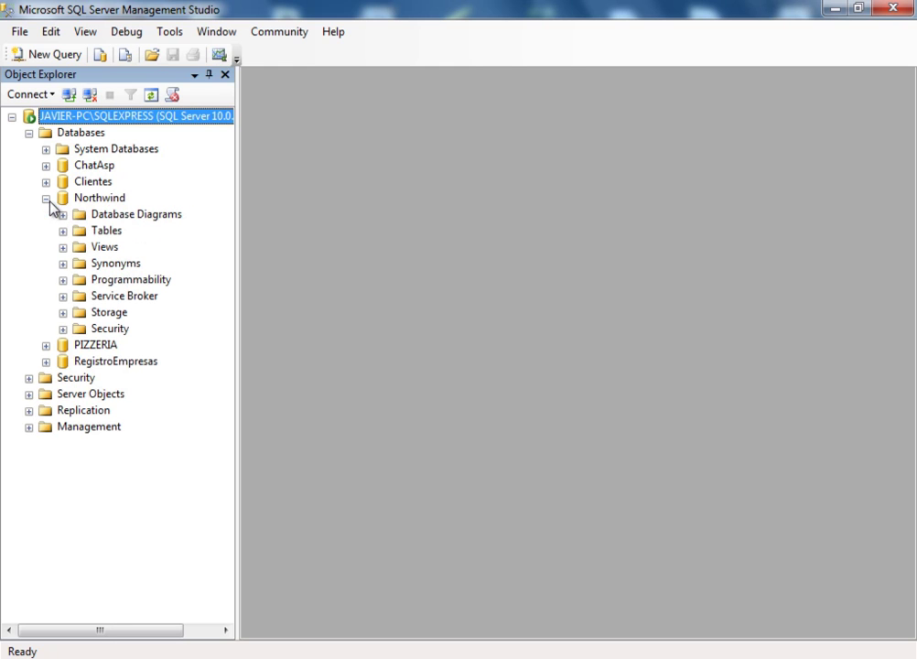
{"action": "left_click", "coordinate": [63, 232]}
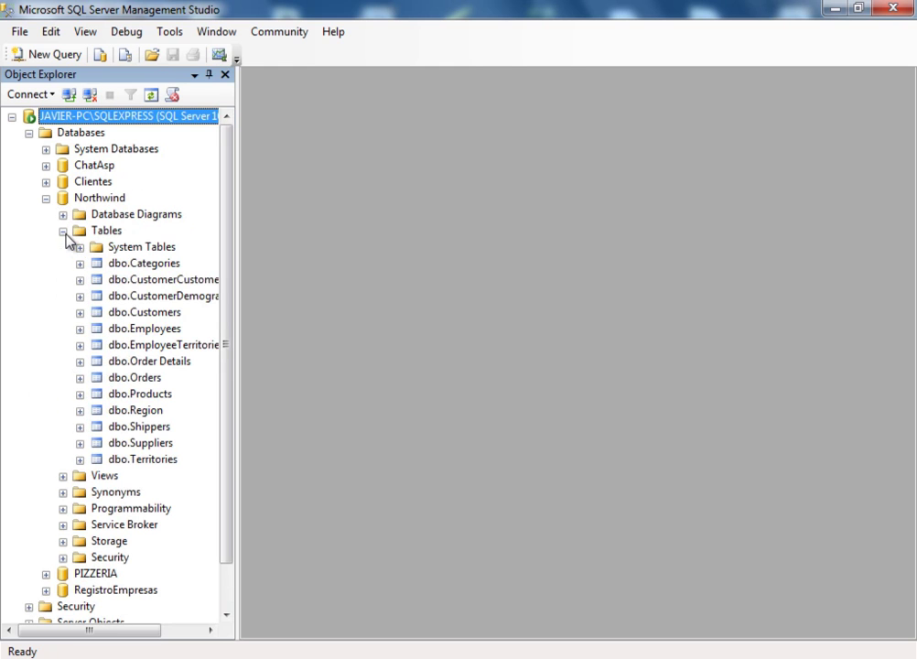
{"action": "left_click", "coordinate": [149, 332]}
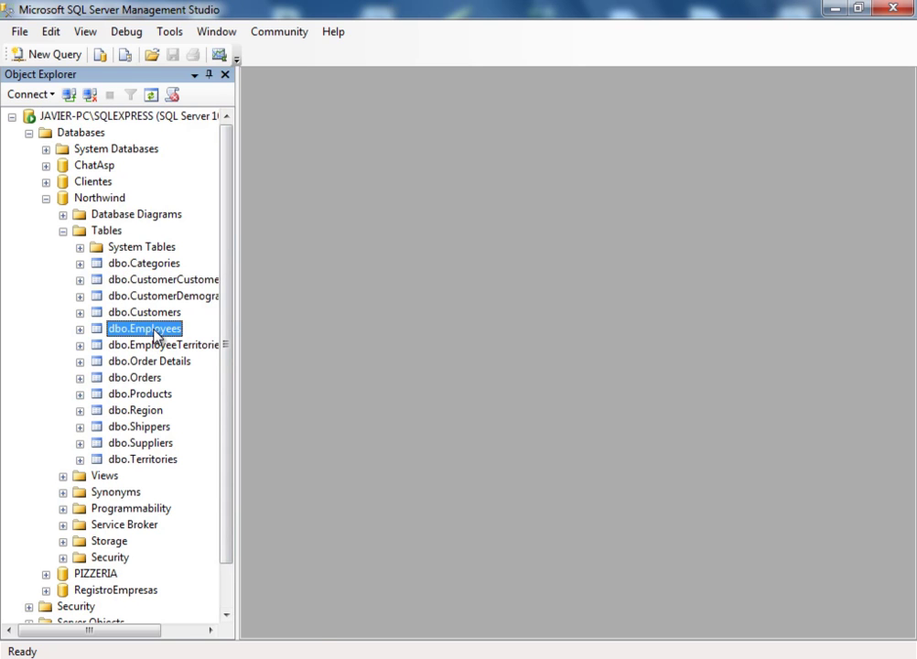
{"action": "right_click", "coordinate": [154, 337]}
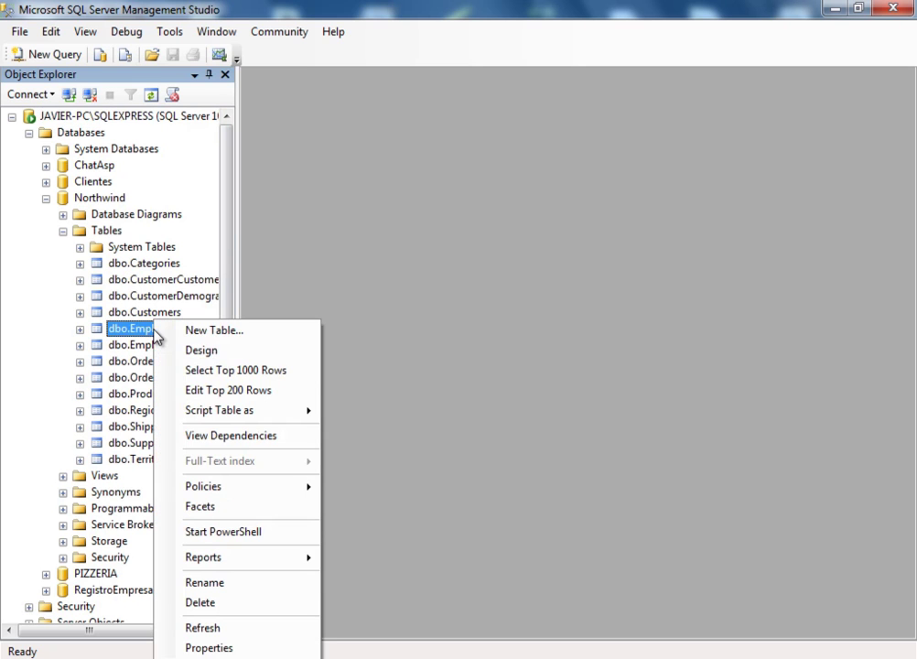
{"action": "left_click", "coordinate": [201, 371]}
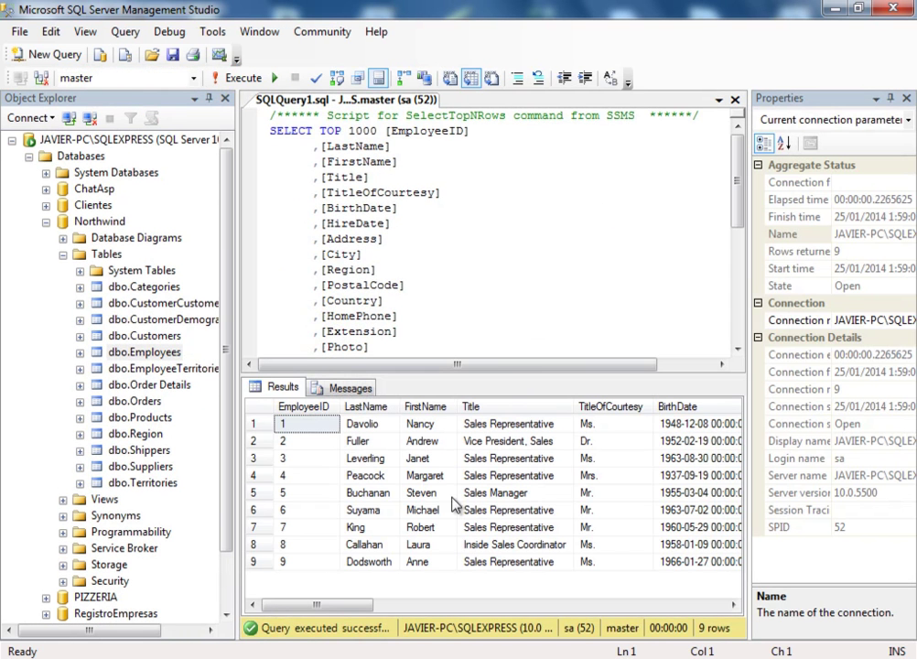
- Scroll through the Employees results to review titles of courtesy and countries
{"action": "left_click_drag", "start_coordinate": [334, 611], "coordinate": [375, 608]}
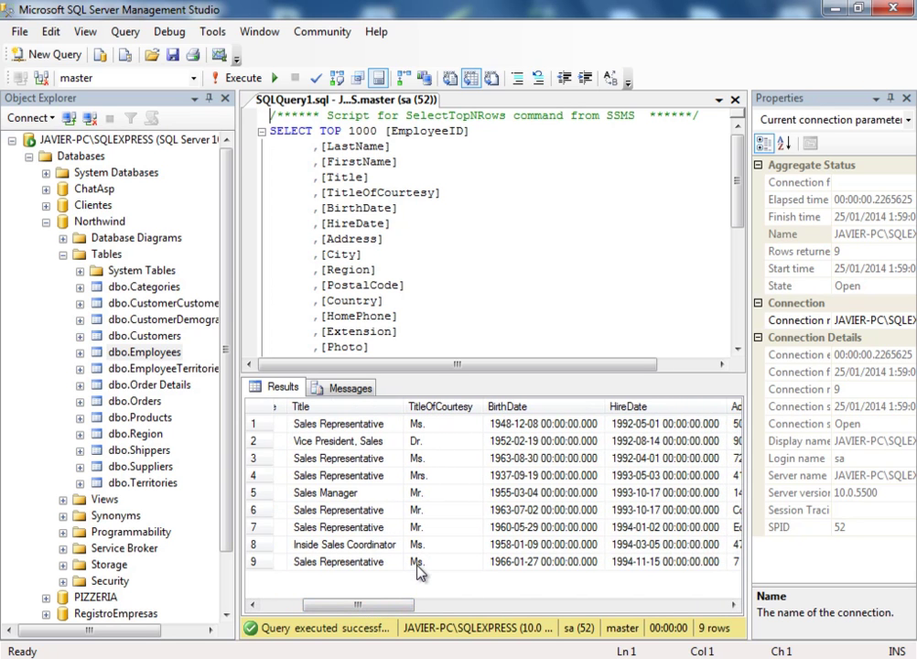
{"action": "left_click_drag", "start_coordinate": [380, 608], "coordinate": [483, 621]}
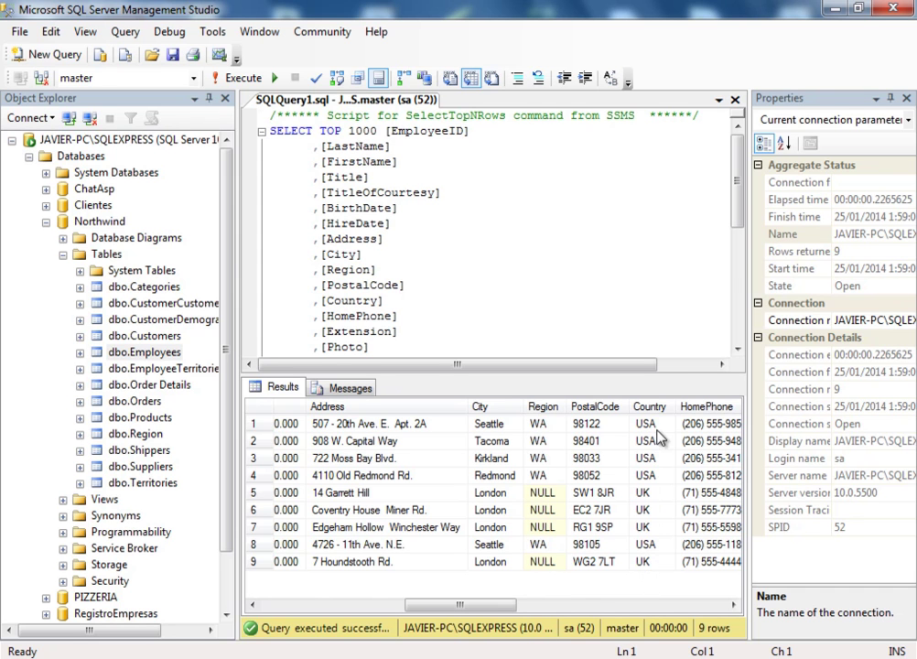
{"action": "left_click_drag", "start_coordinate": [473, 611], "coordinate": [319, 611]}
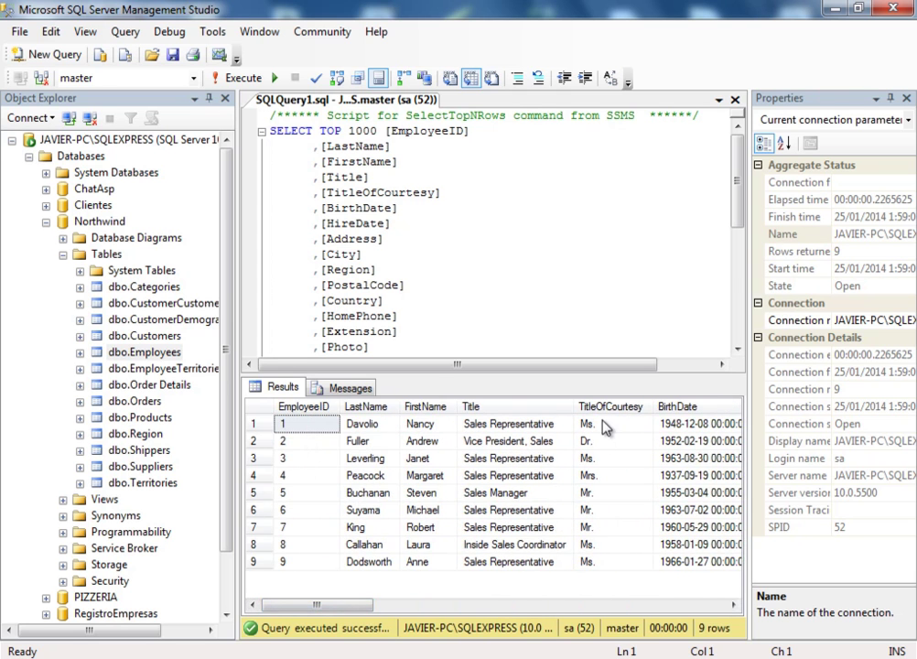
{"action": "left_click_drag", "start_coordinate": [348, 607], "coordinate": [338, 609]}
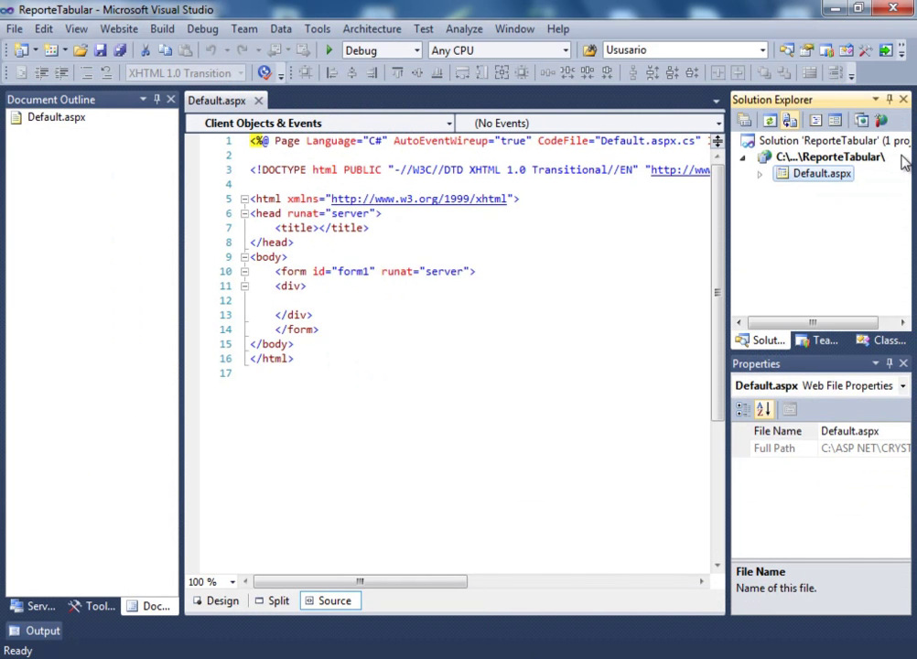
- Add a Crystal Reports item named Reporte5.rpt to the ReporteTabular project
{"action": "right_click", "coordinate": [788, 156]}
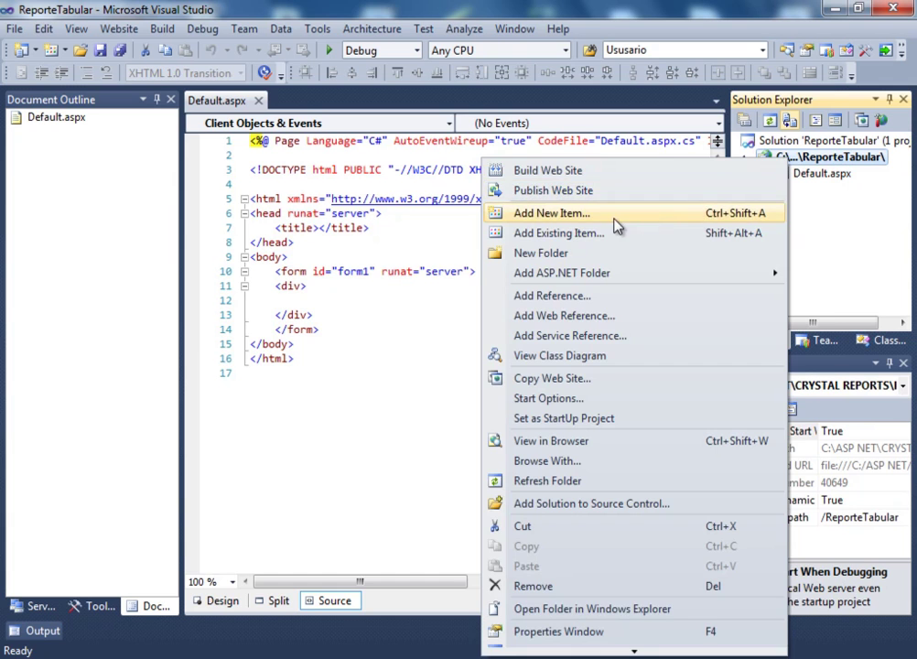
{"action": "left_click", "coordinate": [614, 220]}
{"action": "left_click_drag", "start_coordinate": [582, 190], "coordinate": [573, 229]}
{"action": "left_click", "coordinate": [419, 368]}
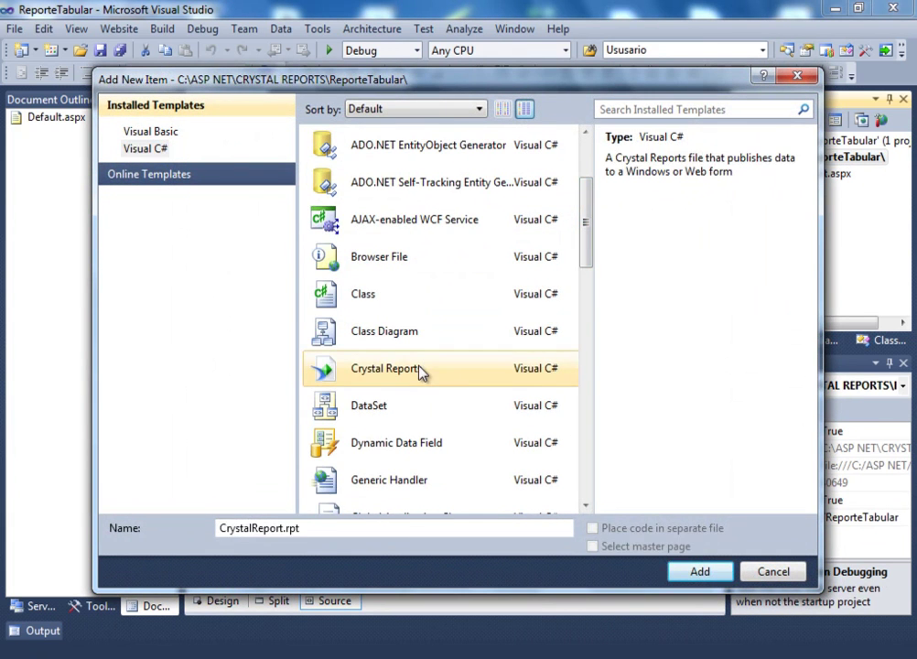
{"action": "left_click", "coordinate": [222, 528]}
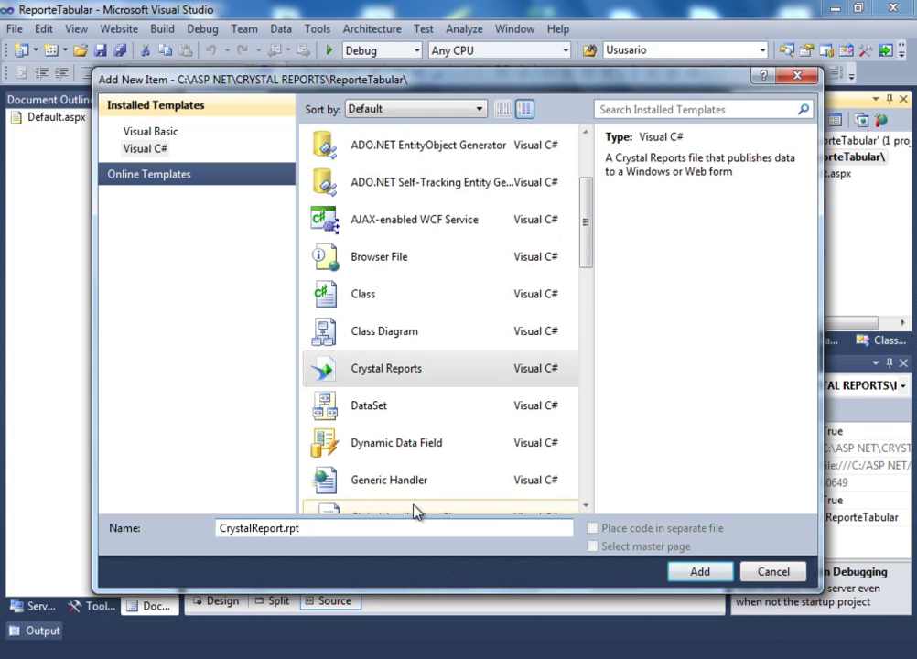
{"action": "type", "text": "Report"}
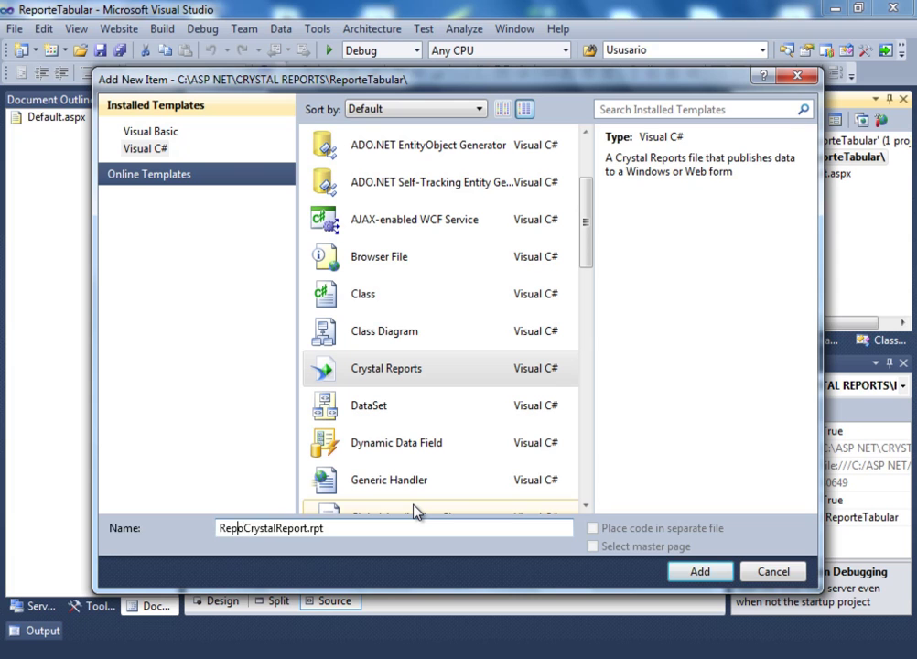
{"action": "type", "text": "eS"}
{"action": "key", "text": "Delete"}
{"action": "key", "text": "Delete"}
{"action": "key", "text": "Delete"}
{"action": "key", "text": "Delete"}
{"action": "key", "text": "Delete"}
{"action": "key", "text": "Delete"}
{"action": "key", "text": "Delete"}
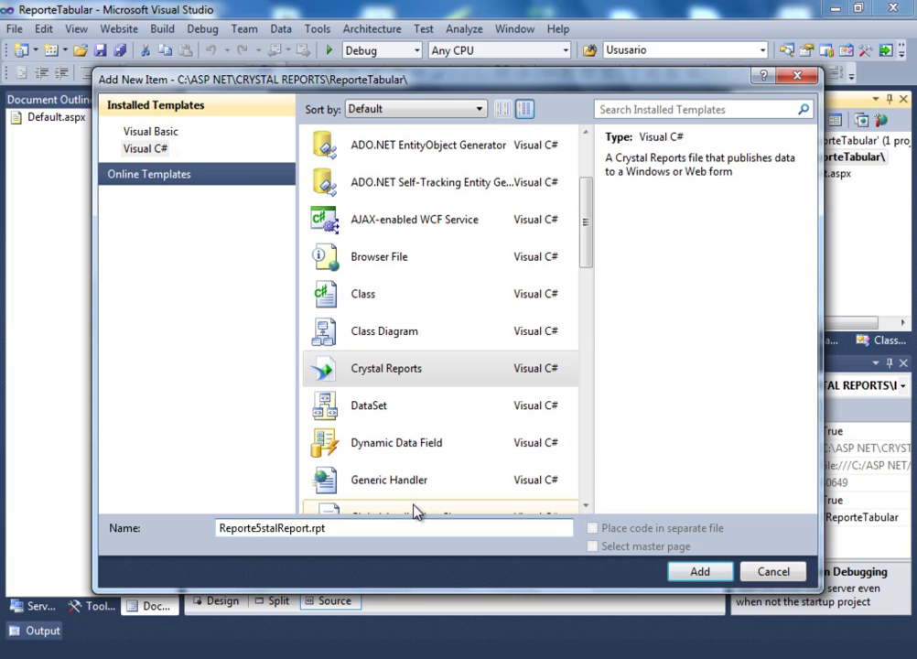
{"action": "key", "text": "Delete"}
{"action": "key", "text": "Delete"}
{"action": "key", "text": "Delete"}
{"action": "key", "text": "Delete"}
{"action": "key", "text": "Delete"}
{"action": "key", "text": "Delete"}
{"action": "left_click", "coordinate": [699, 572]}
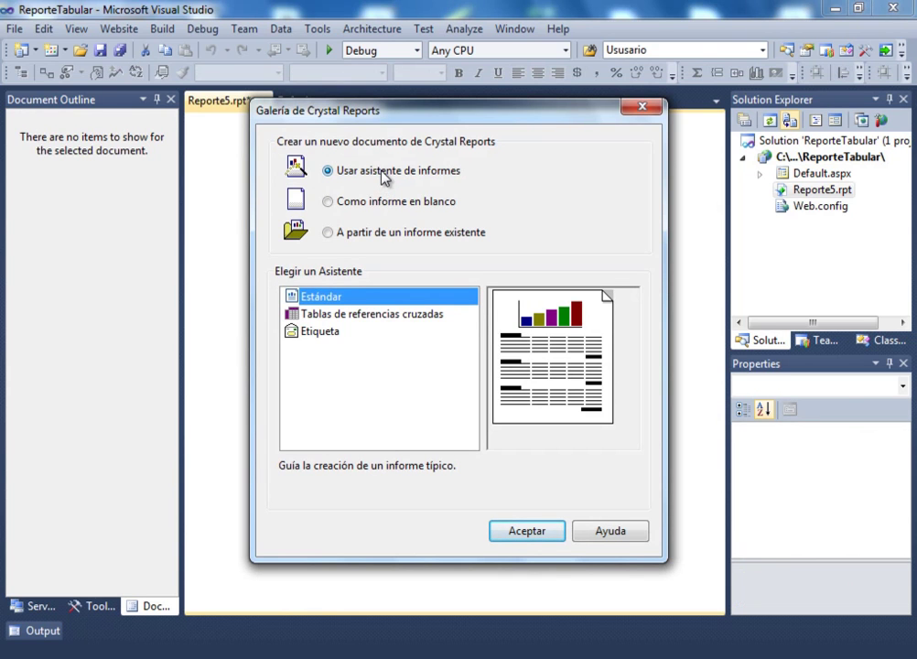
- Start the cross-tab wizard and begin an OLE DB (ADO) connection with SQL Server Native Client 10.0
{"action": "left_click", "coordinate": [356, 317]}
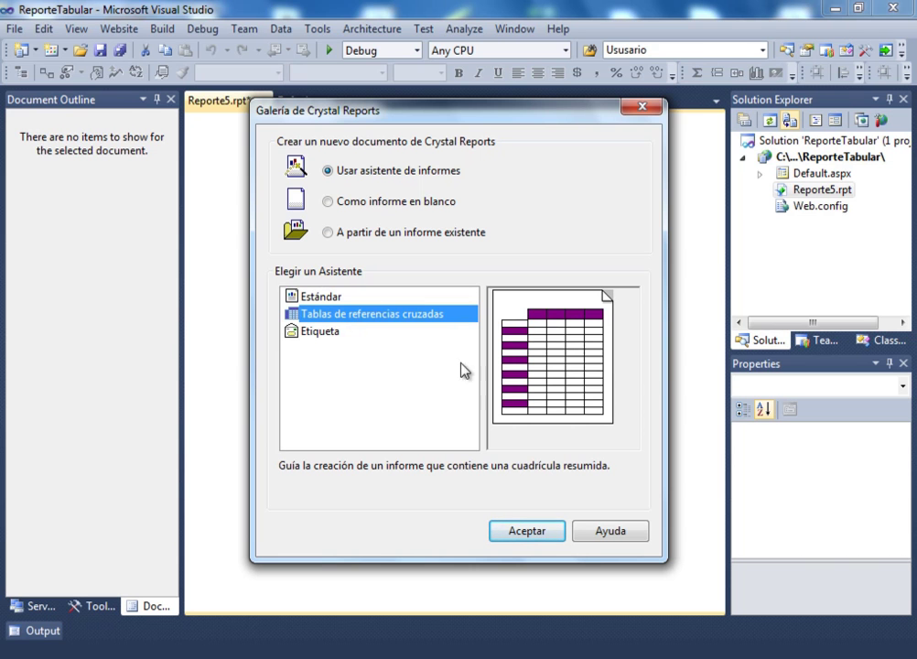
{"action": "left_click", "coordinate": [535, 540]}
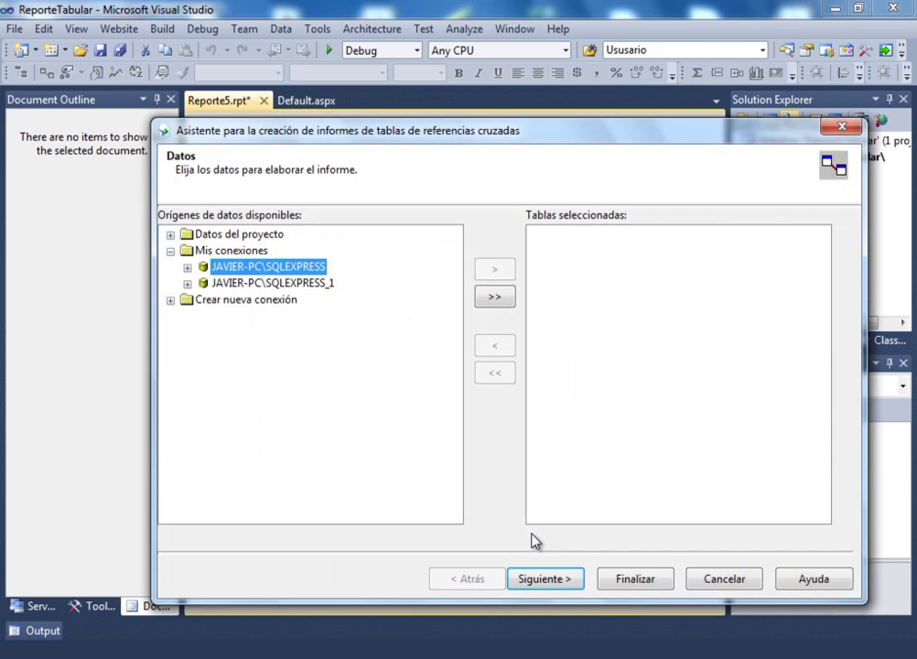
{"action": "left_click", "coordinate": [168, 301]}
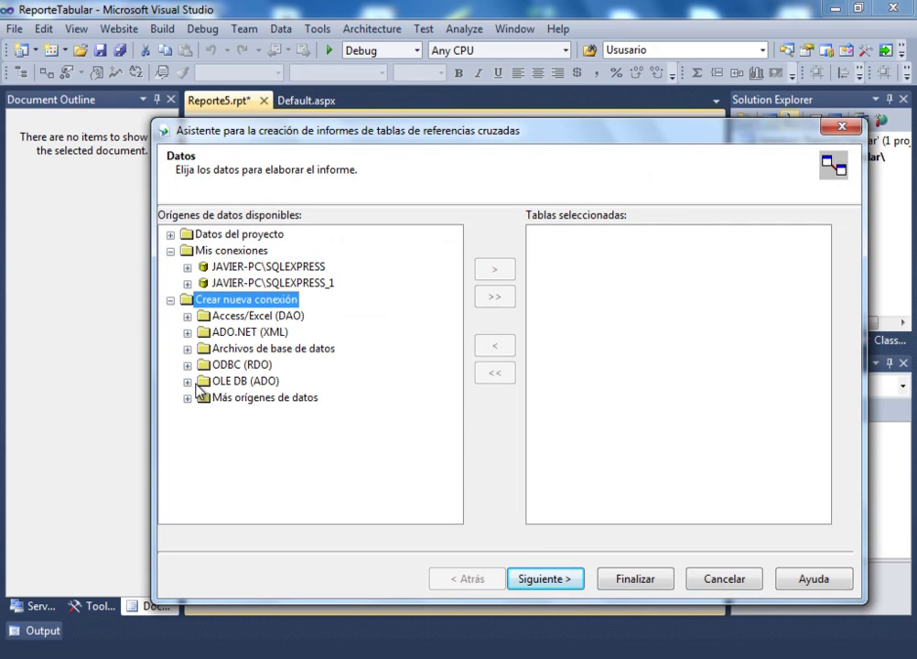
{"action": "left_click", "coordinate": [187, 380]}
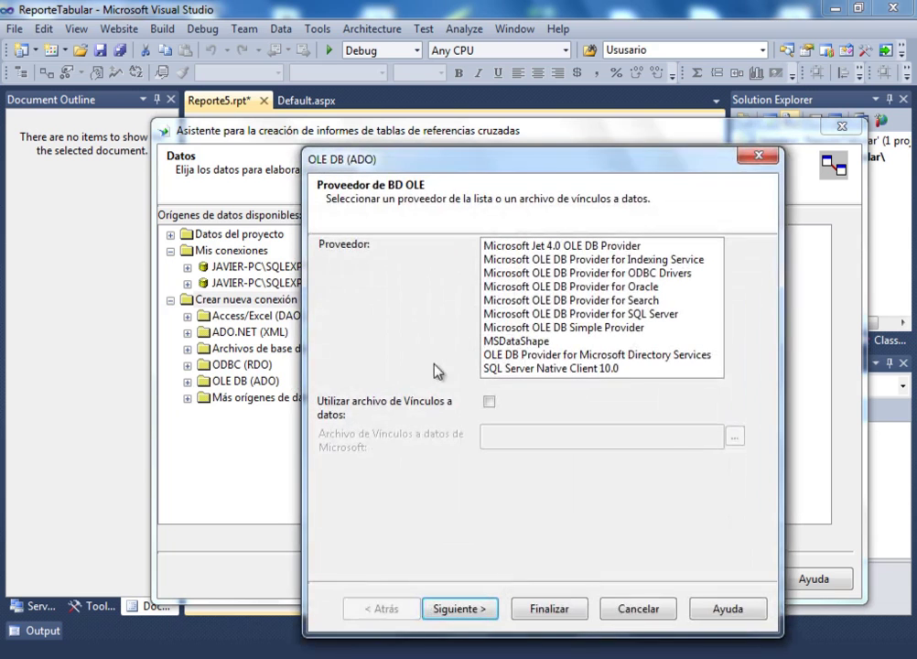
{"action": "left_click", "coordinate": [509, 370]}
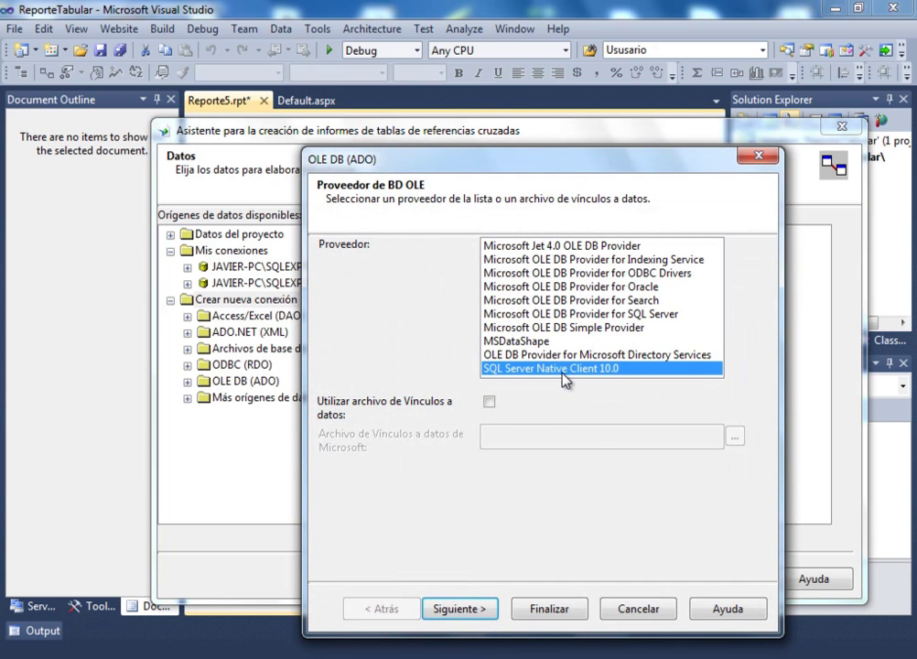
{"action": "left_click", "coordinate": [468, 610]}
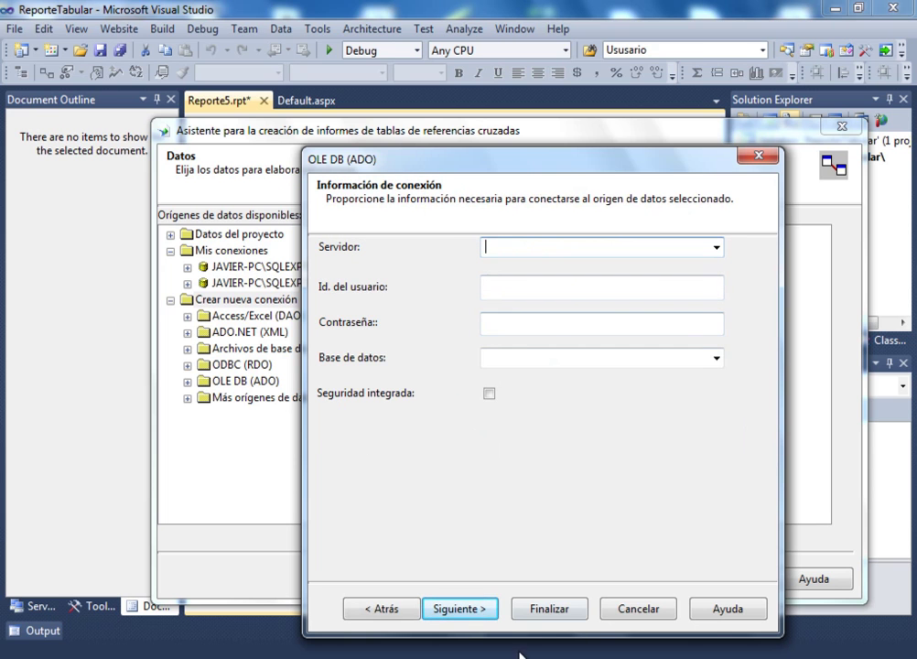
{"action": "key", "text": "alt+Tab"}
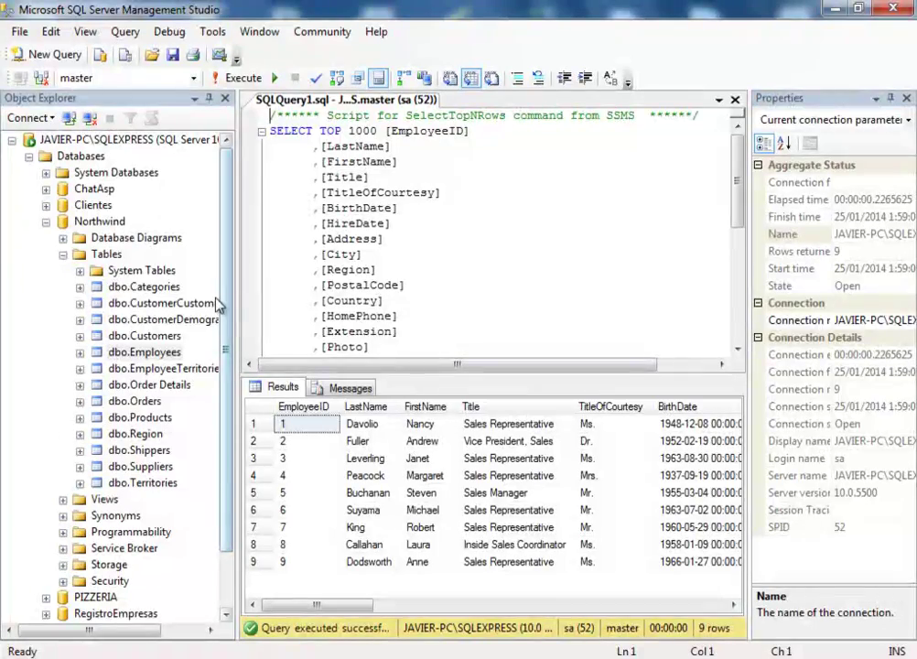
- Copy the SQLEXPRESS instance name from the server's Properties window, then close it
{"action": "right_click", "coordinate": [116, 139]}
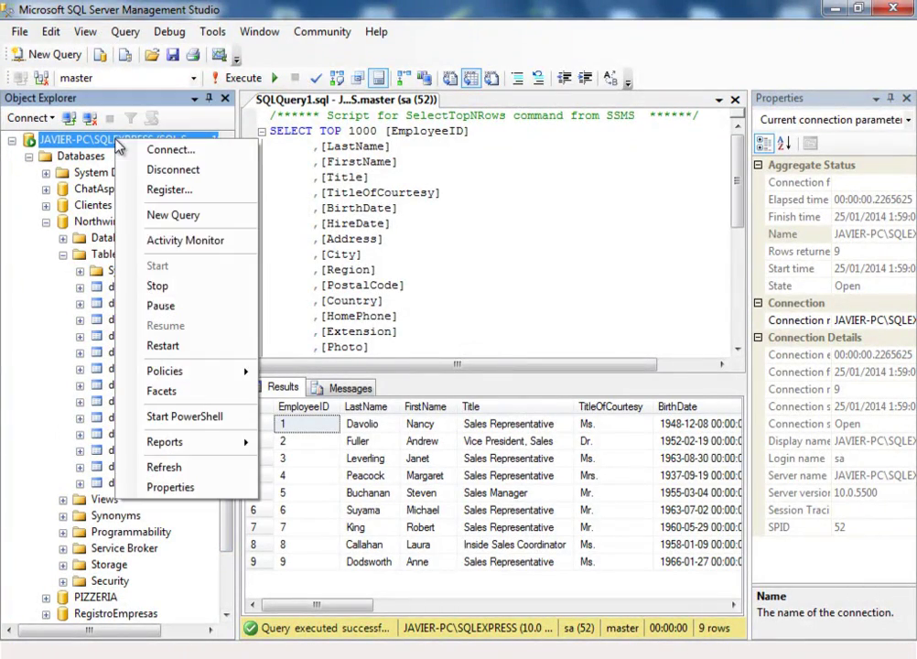
{"action": "left_click", "coordinate": [176, 489]}
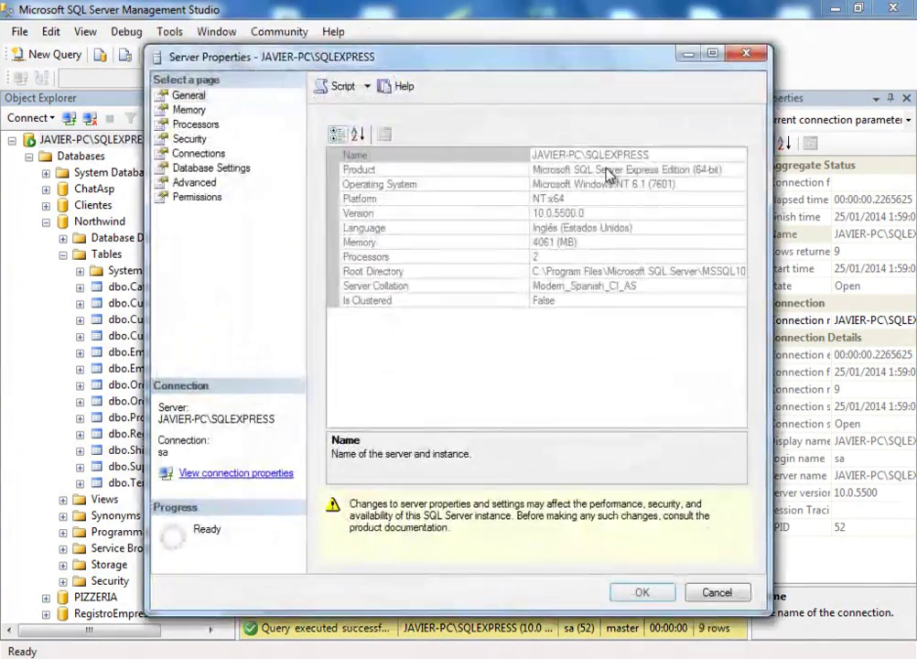
{"action": "left_click_drag", "start_coordinate": [659, 155], "coordinate": [532, 159]}
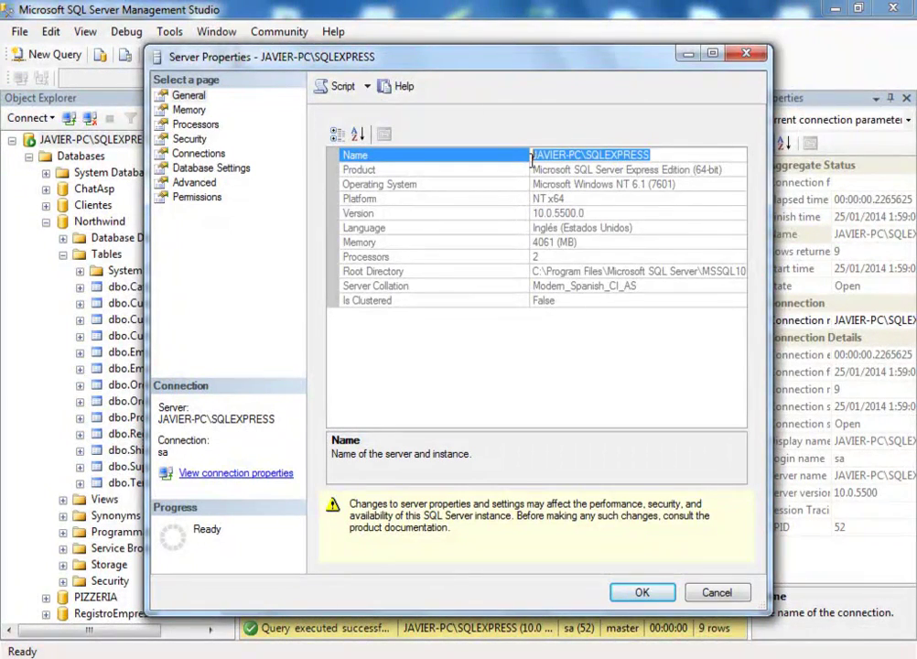
{"action": "right_click", "coordinate": [563, 158]}
{"action": "left_click", "coordinate": [612, 212]}
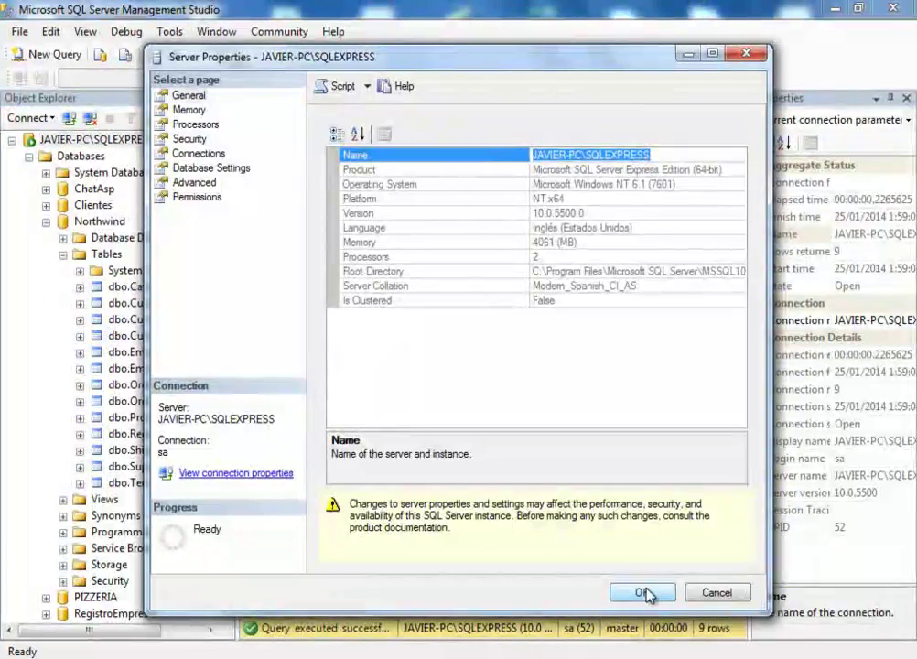
{"action": "left_click", "coordinate": [643, 593]}
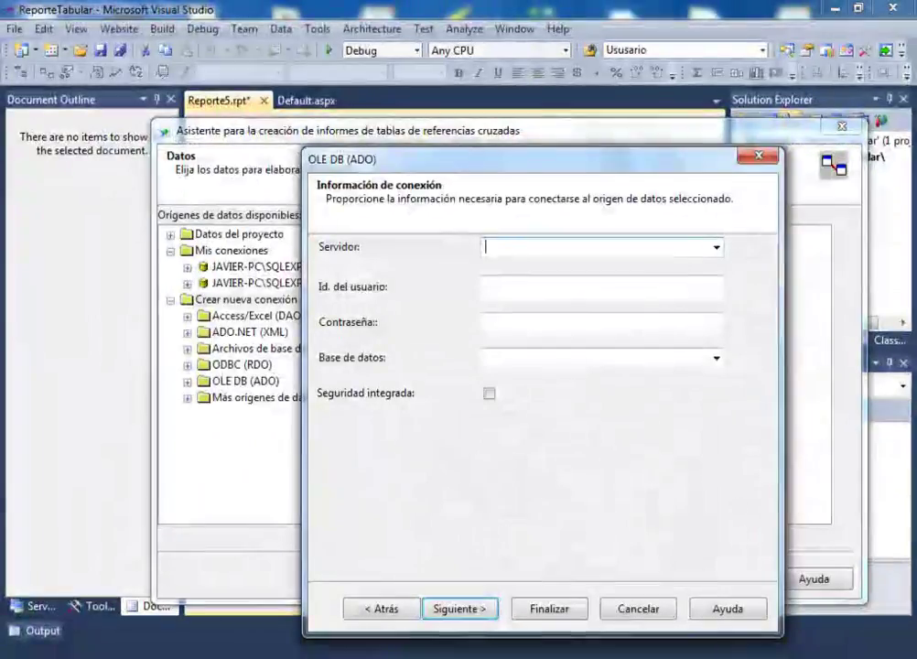
- Paste the server instance name and enter the SQL login user id and password
{"action": "right_click", "coordinate": [528, 249]}
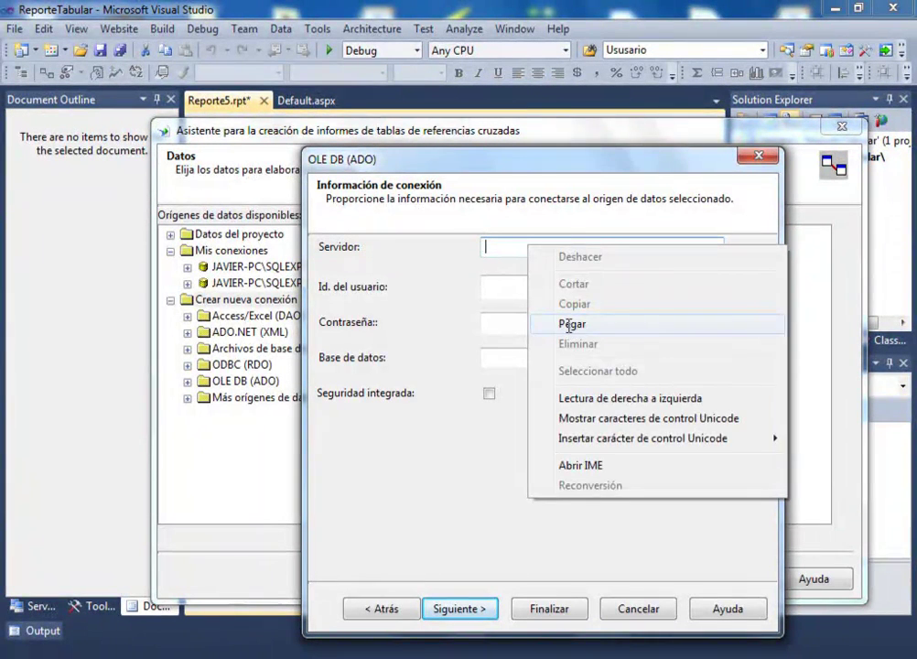
{"action": "left_click", "coordinate": [571, 323]}
{"action": "left_click", "coordinate": [535, 284]}
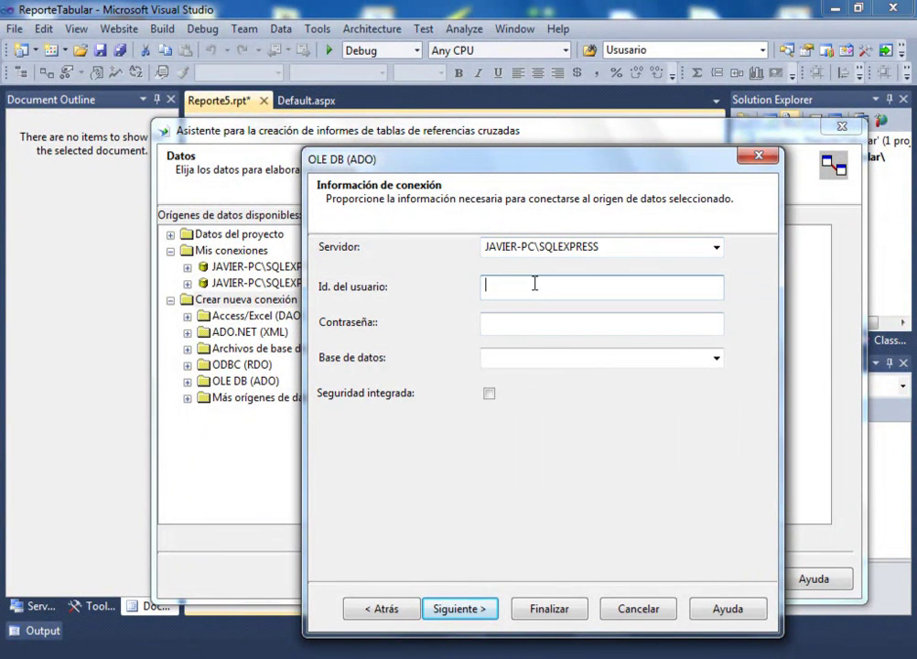
{"action": "key", "text": "Tab"}
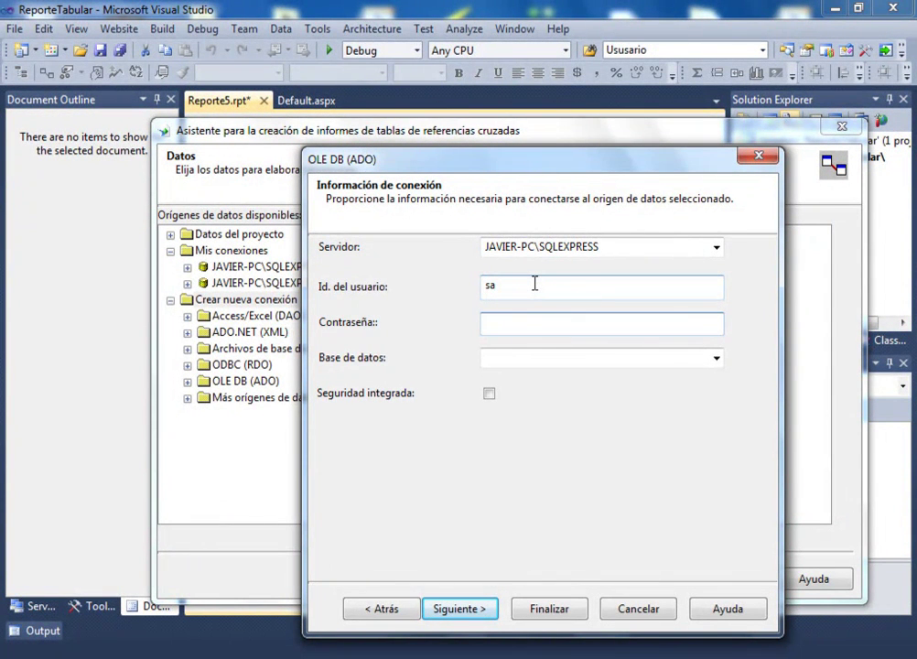
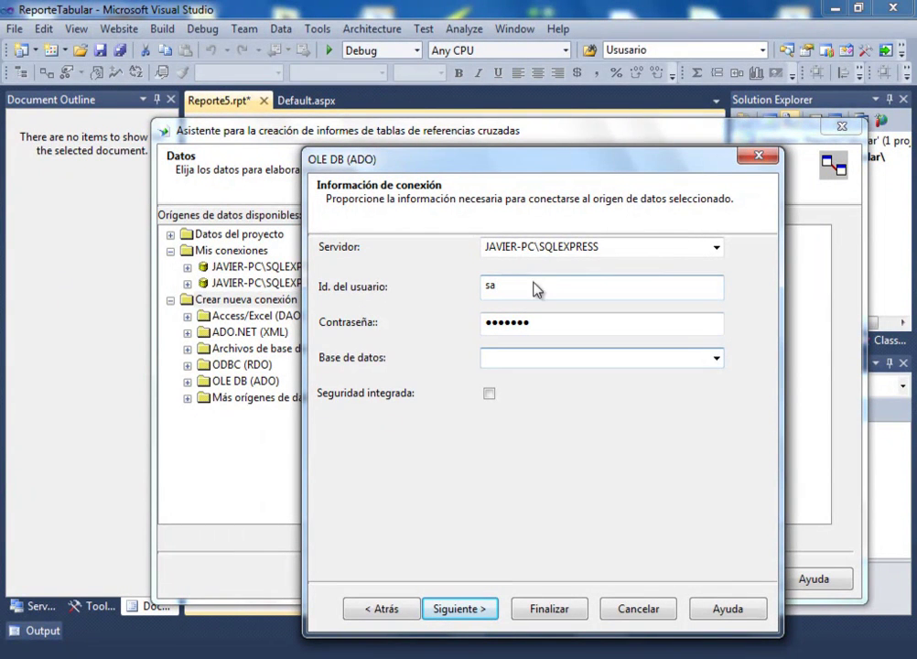
- Choose the Northwind database and finish creating the OLE DB connection
{"action": "left_click", "coordinate": [717, 357]}
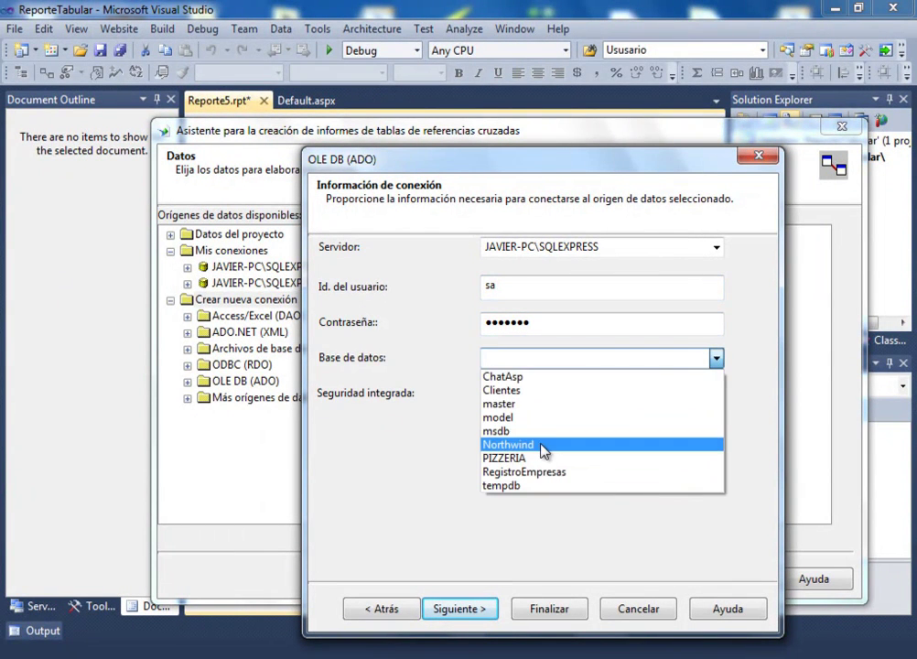
{"action": "left_click", "coordinate": [543, 448]}
{"action": "left_click", "coordinate": [474, 609]}
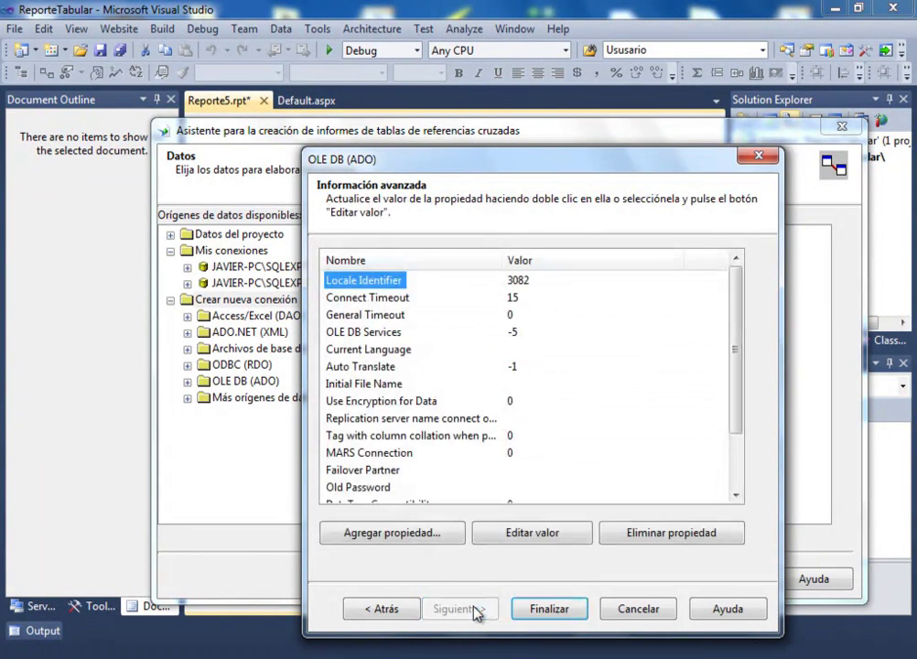
{"action": "left_click", "coordinate": [549, 610]}
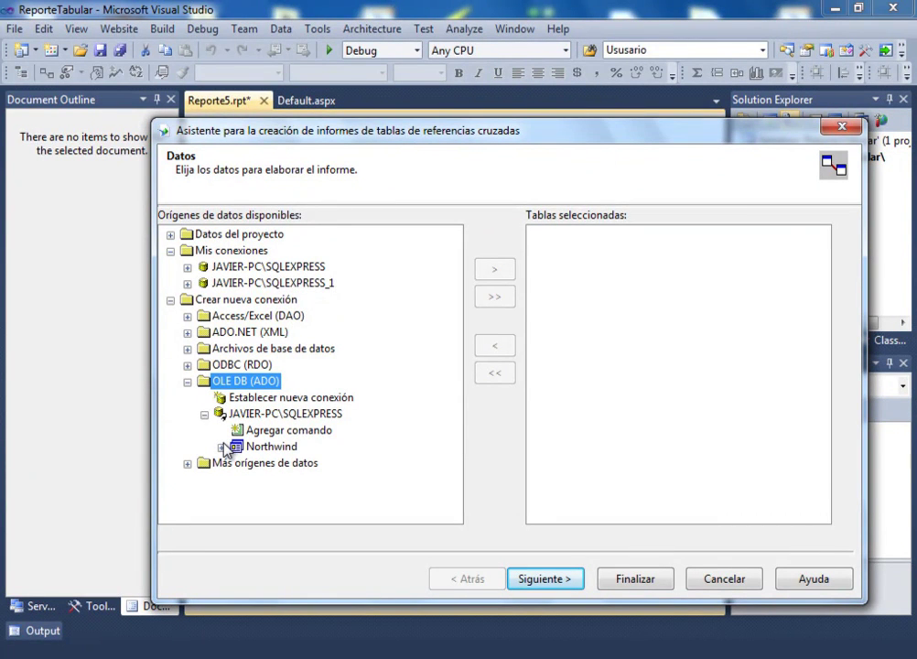
- Add the Northwind dbo.Employees table to the selected tables and continue to the layout page
{"action": "left_click", "coordinate": [187, 268]}
{"action": "left_click", "coordinate": [206, 300]}
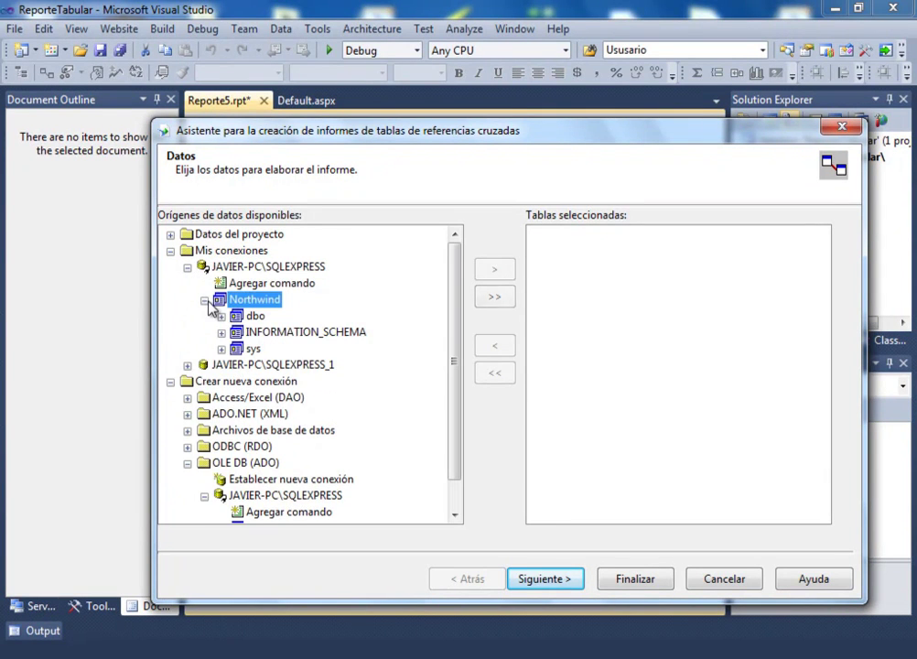
{"action": "left_click", "coordinate": [221, 316]}
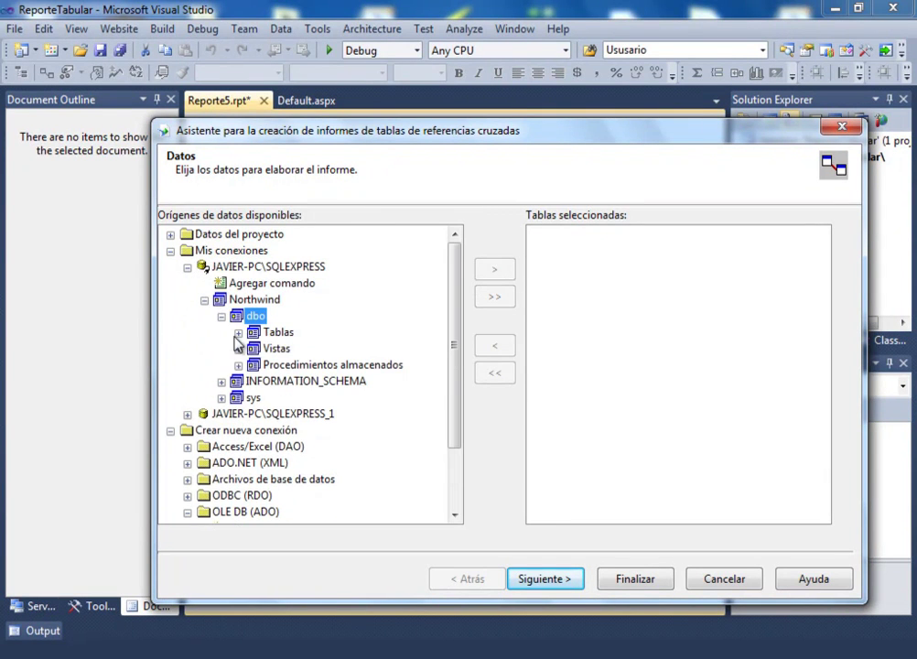
{"action": "left_click", "coordinate": [237, 333]}
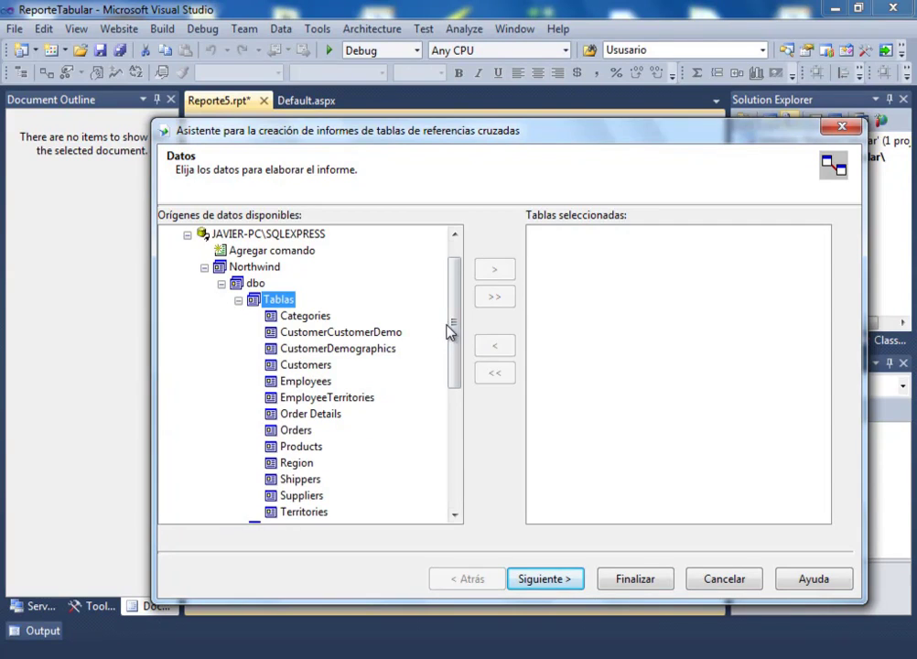
{"action": "left_click_drag", "start_coordinate": [455, 339], "coordinate": [454, 352]}
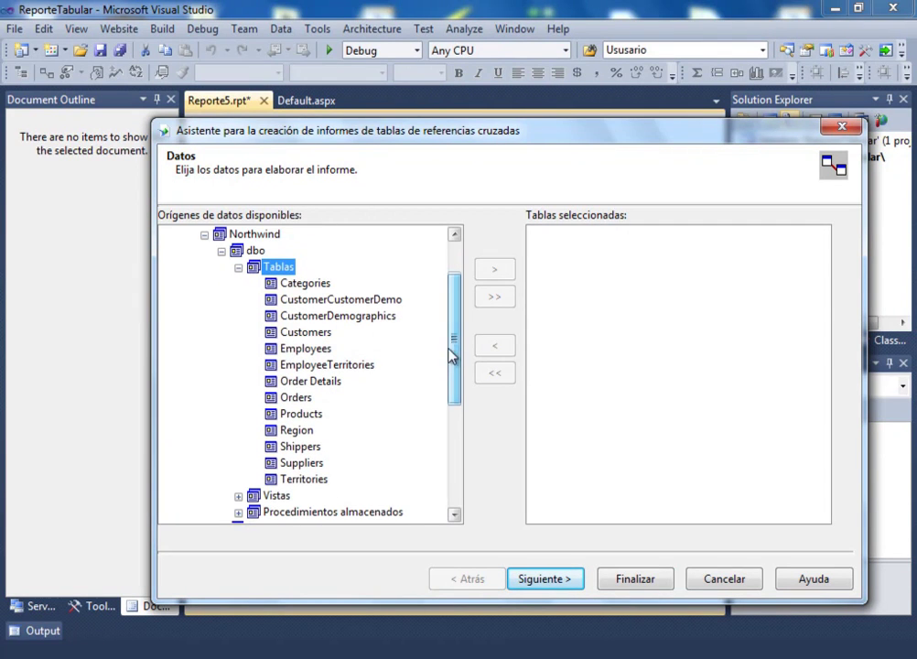
{"action": "left_click", "coordinate": [283, 347]}
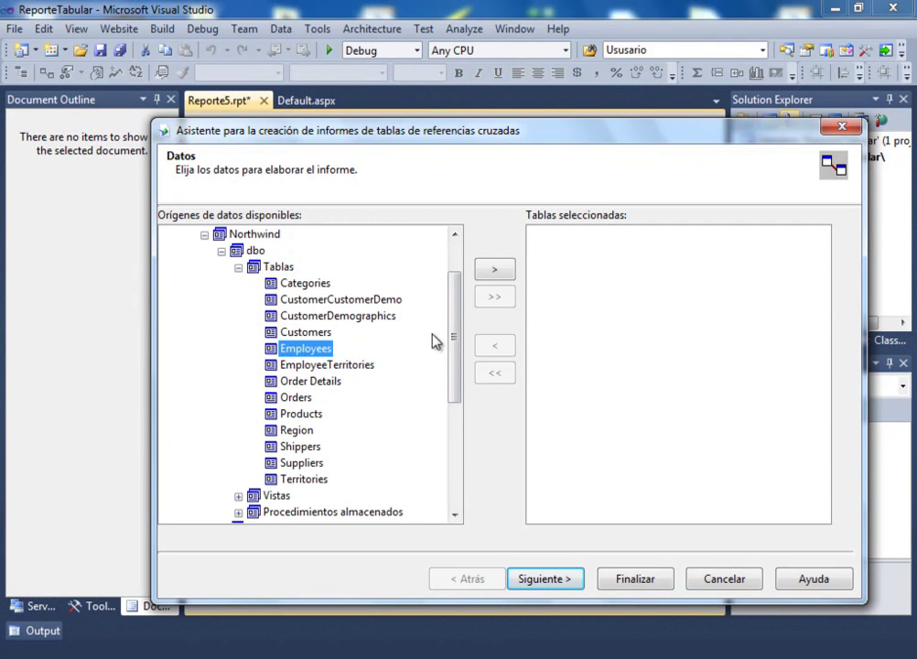
{"action": "left_click", "coordinate": [495, 271]}
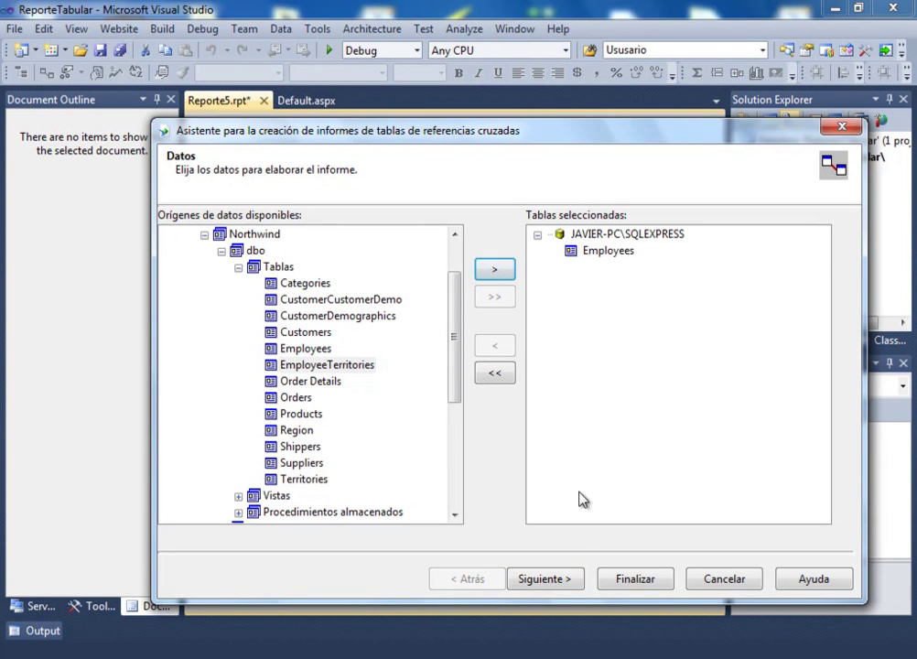
{"action": "left_click", "coordinate": [545, 578]}
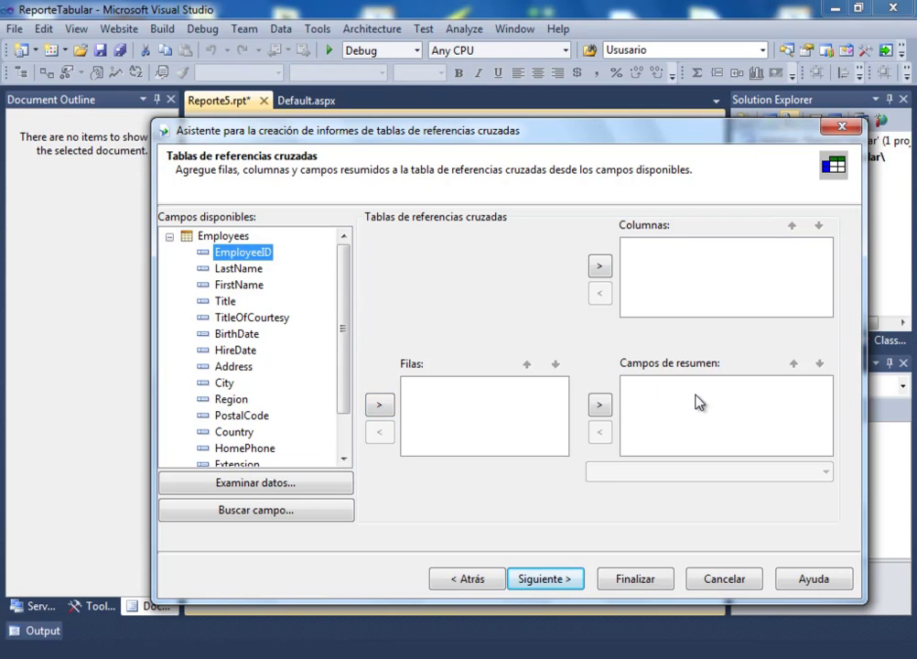
{"action": "left_click_drag", "start_coordinate": [344, 353], "coordinate": [351, 331]}
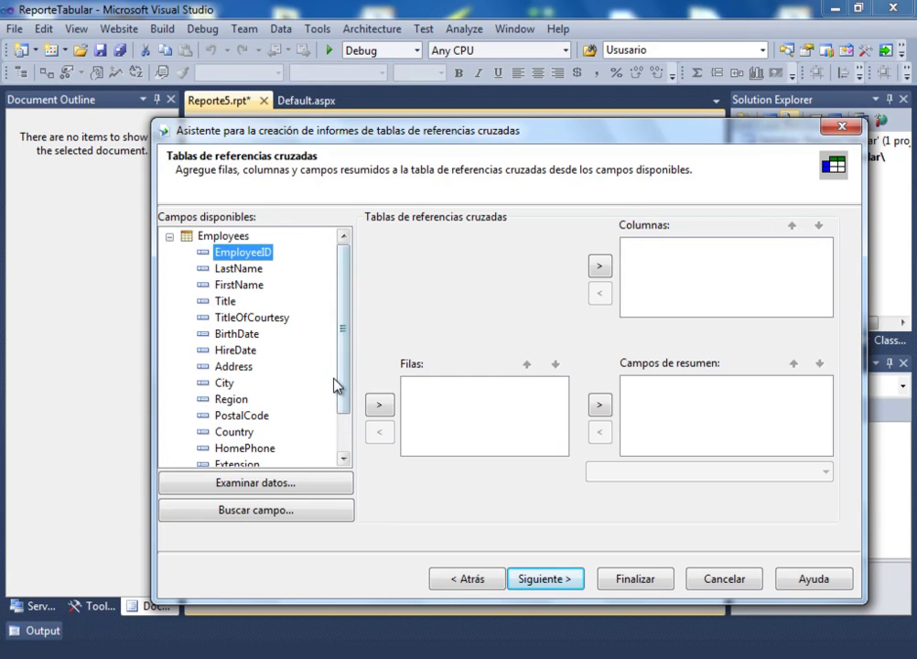
{"action": "left_click_drag", "start_coordinate": [348, 371], "coordinate": [344, 412]}
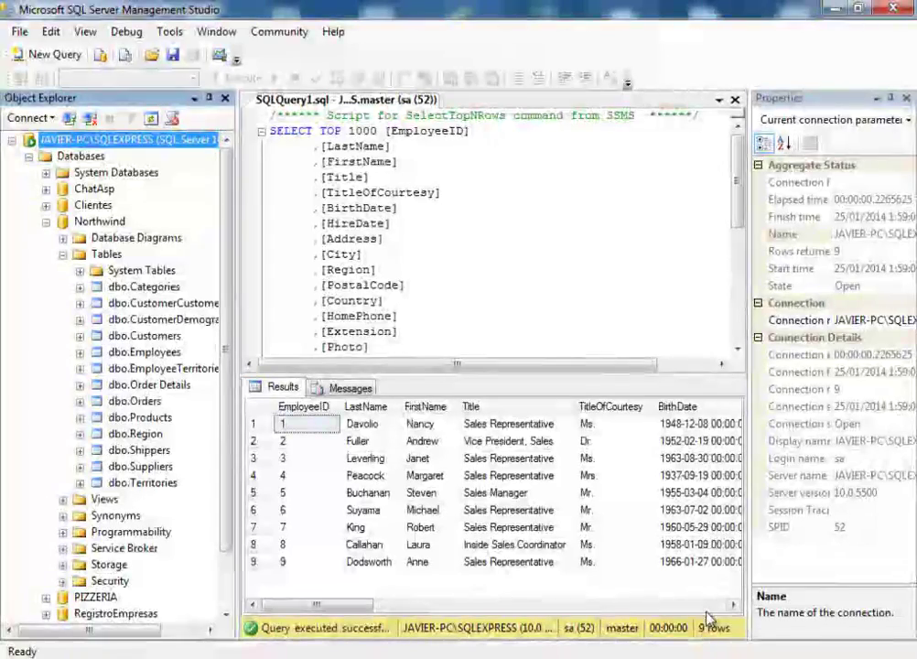
- Scroll the Employees results to Country, then set Country as the cross-tab column field
{"action": "left_click", "coordinate": [717, 606]}
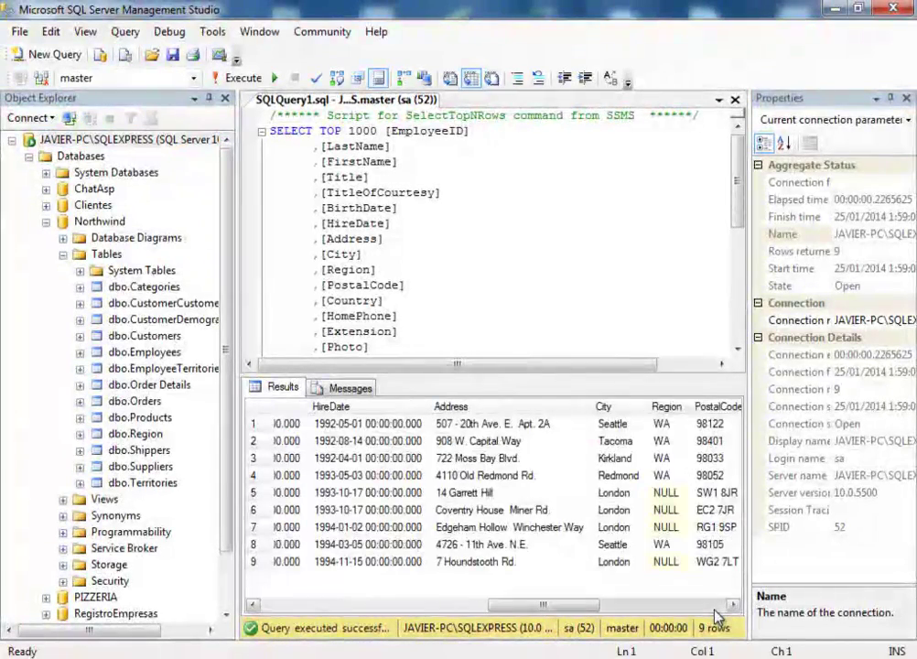
{"action": "left_click", "coordinate": [716, 607]}
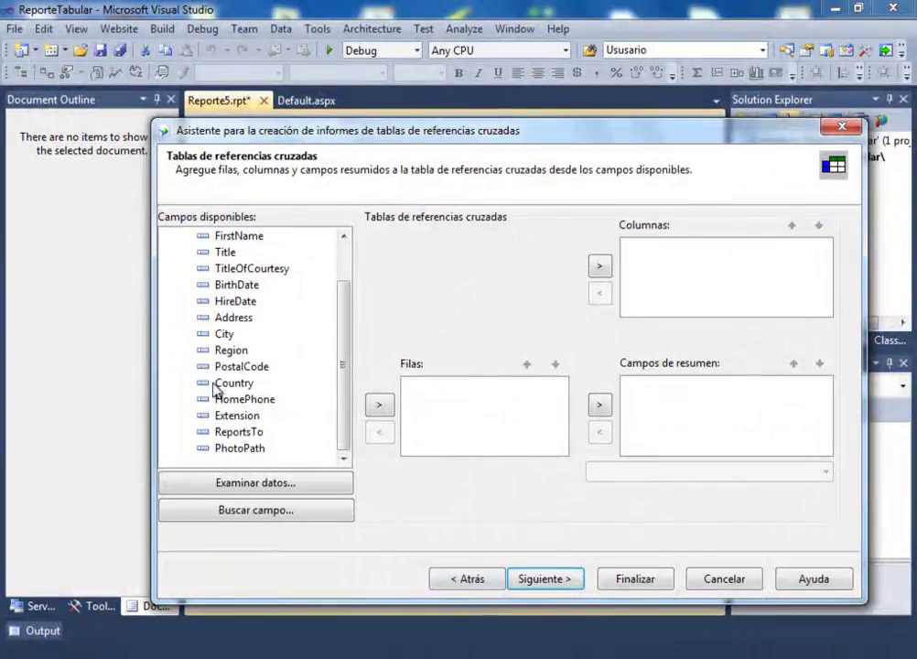
{"action": "left_click", "coordinate": [240, 384]}
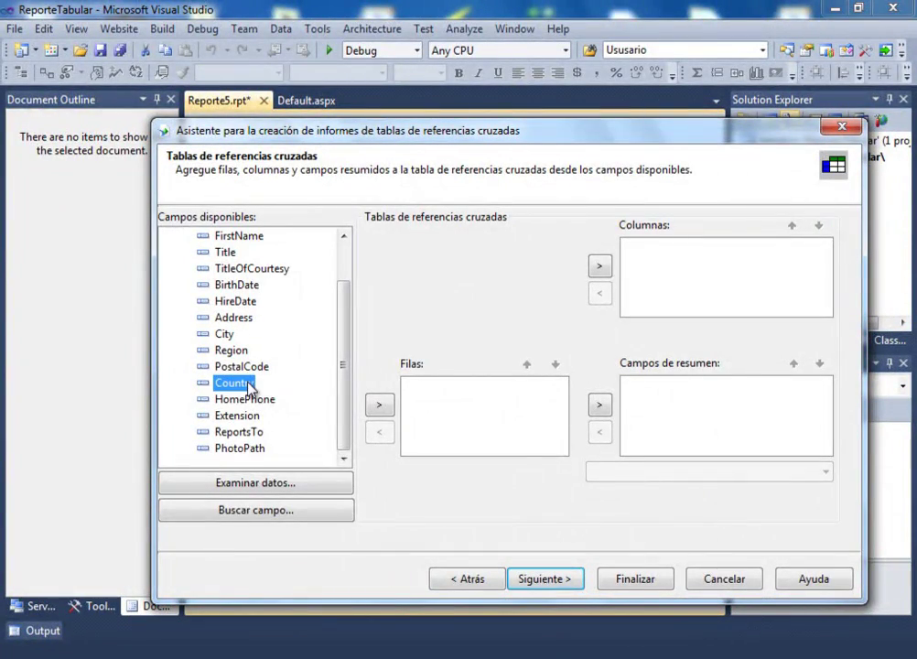
{"action": "left_click", "coordinate": [600, 267]}
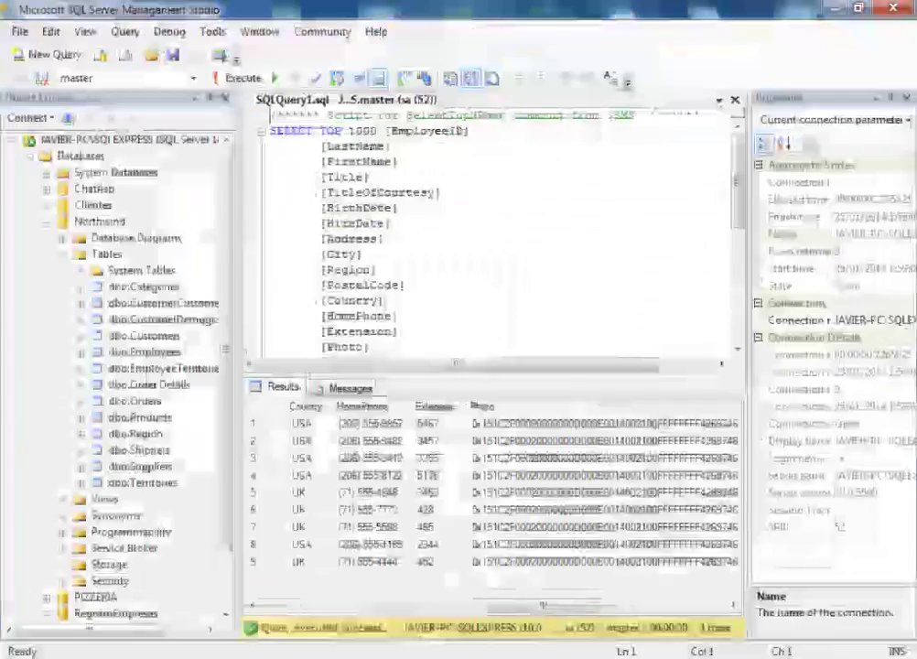
- Scroll the Employees results grid fully left back to EmployeeID
{"action": "left_click", "coordinate": [336, 607]}
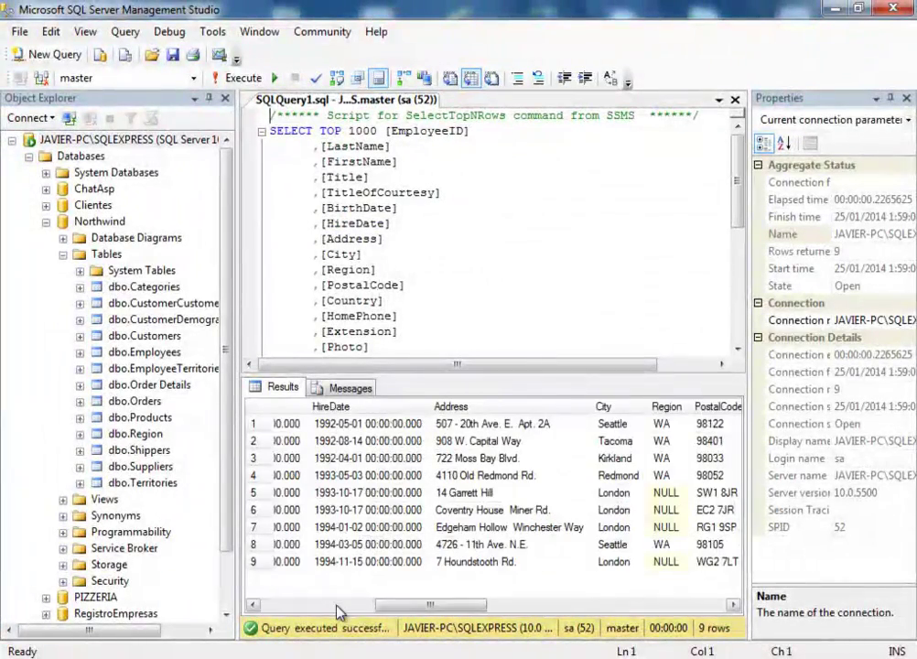
{"action": "left_click", "coordinate": [319, 609]}
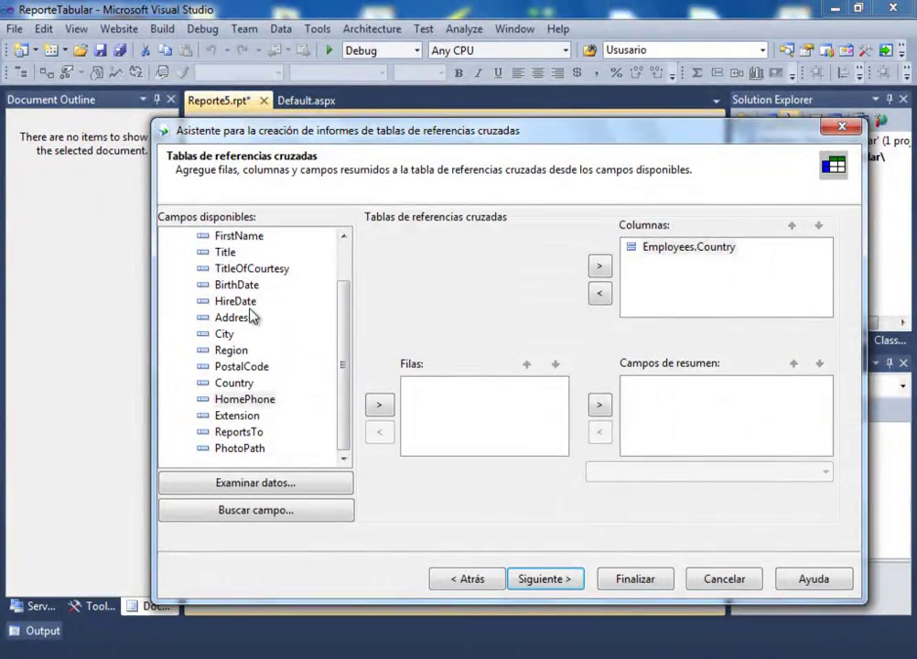
- Use TitleOfCourtesy as the cross-tab rows and a Recuento (count) of EmployeeID as the summary
{"action": "left_click", "coordinate": [249, 268]}
{"action": "left_click", "coordinate": [382, 405]}
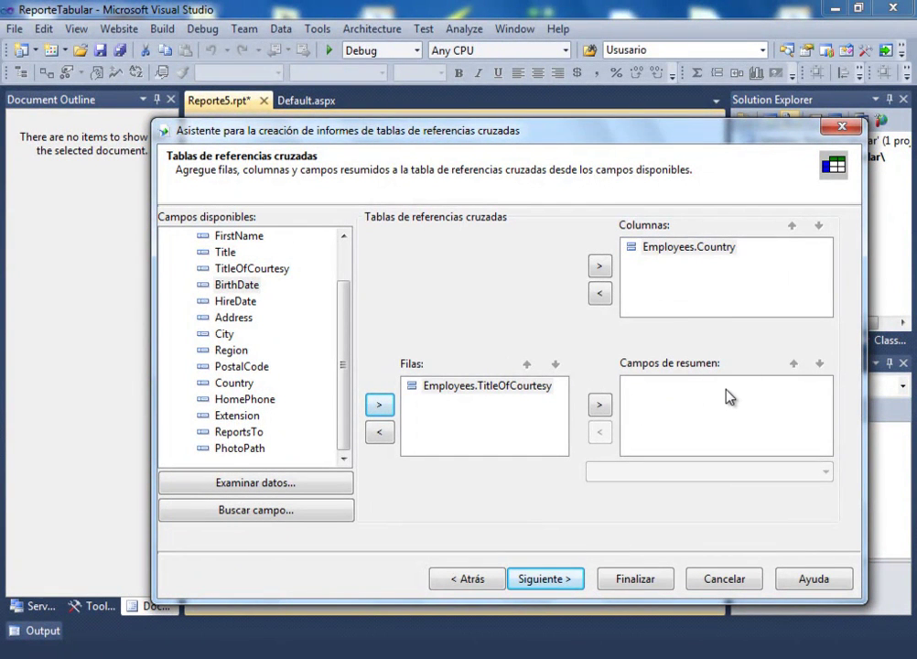
{"action": "scroll", "coordinate": [359, 299], "scroll_direction": "up", "scroll_amount": 1}
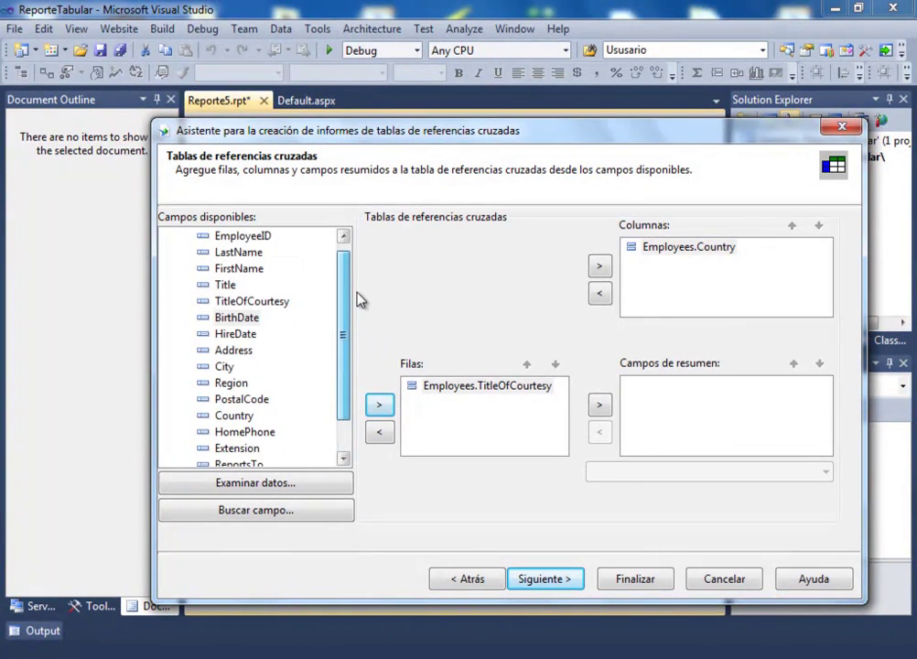
{"action": "scroll", "coordinate": [359, 297], "scroll_direction": "up", "scroll_amount": 1}
{"action": "left_click", "coordinate": [263, 253]}
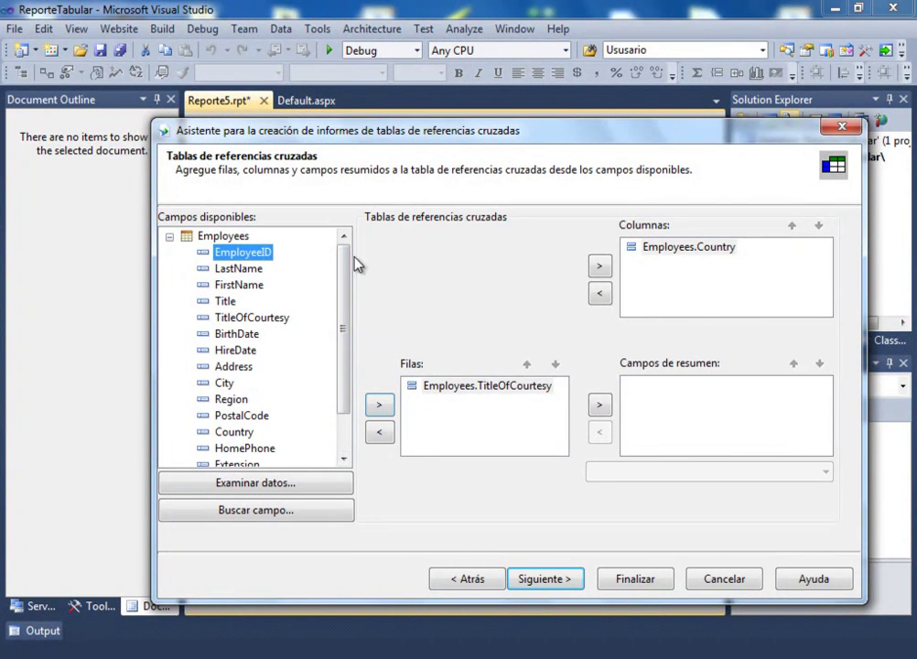
{"action": "left_click", "coordinate": [599, 407]}
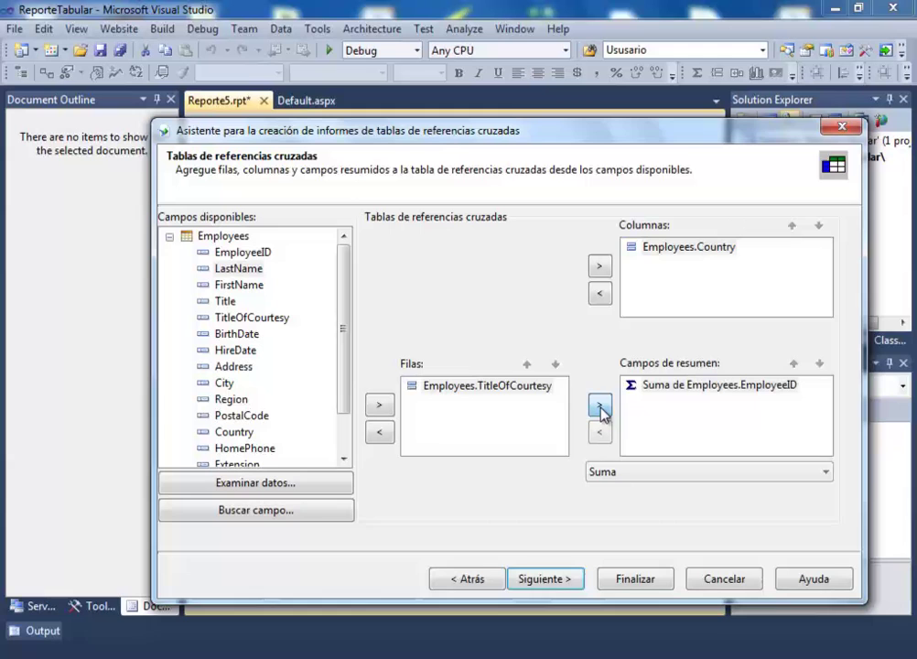
{"action": "left_click", "coordinate": [652, 477]}
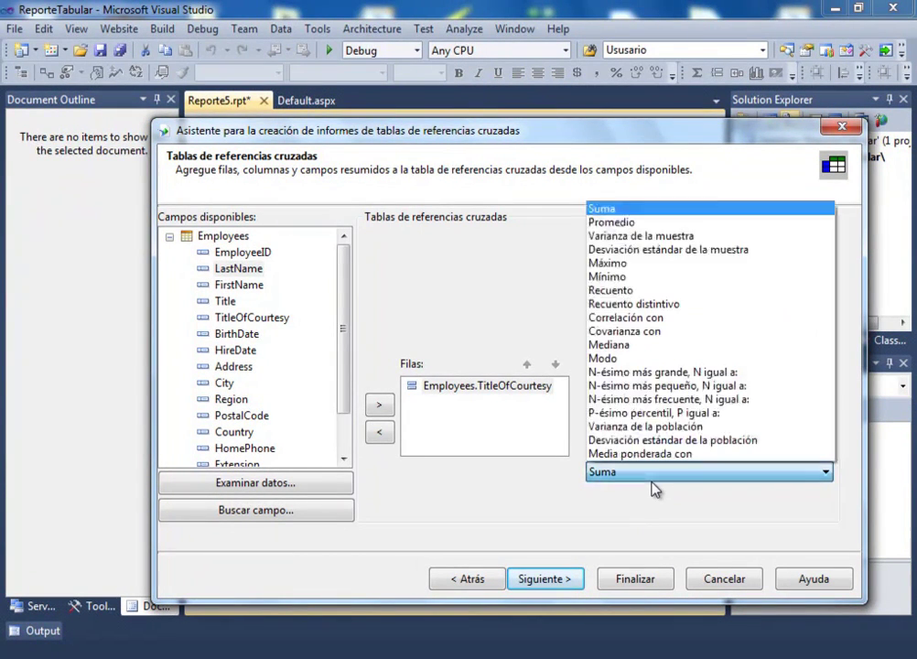
{"action": "left_click", "coordinate": [624, 291]}
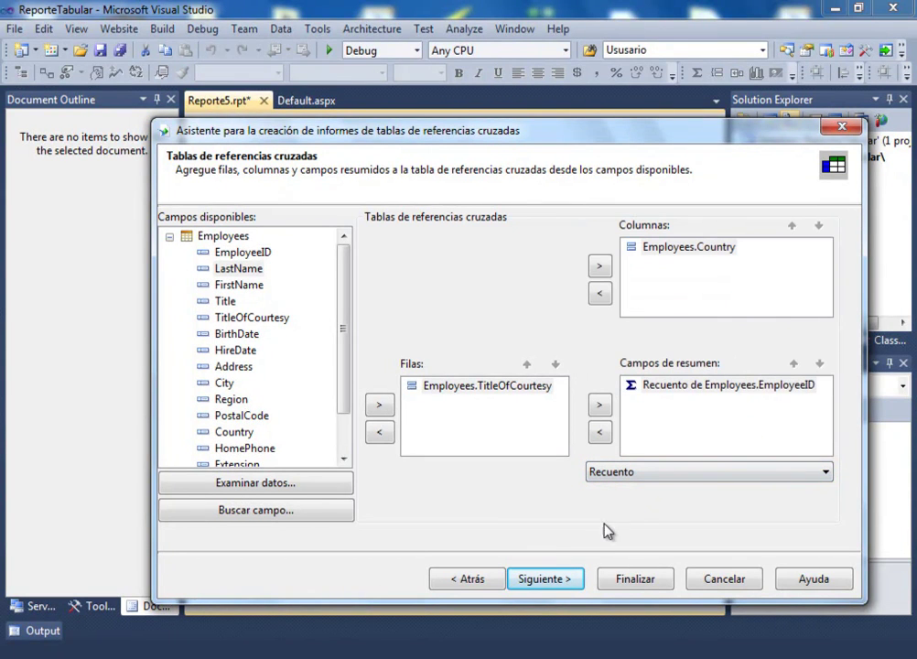
{"action": "left_click", "coordinate": [560, 581]}
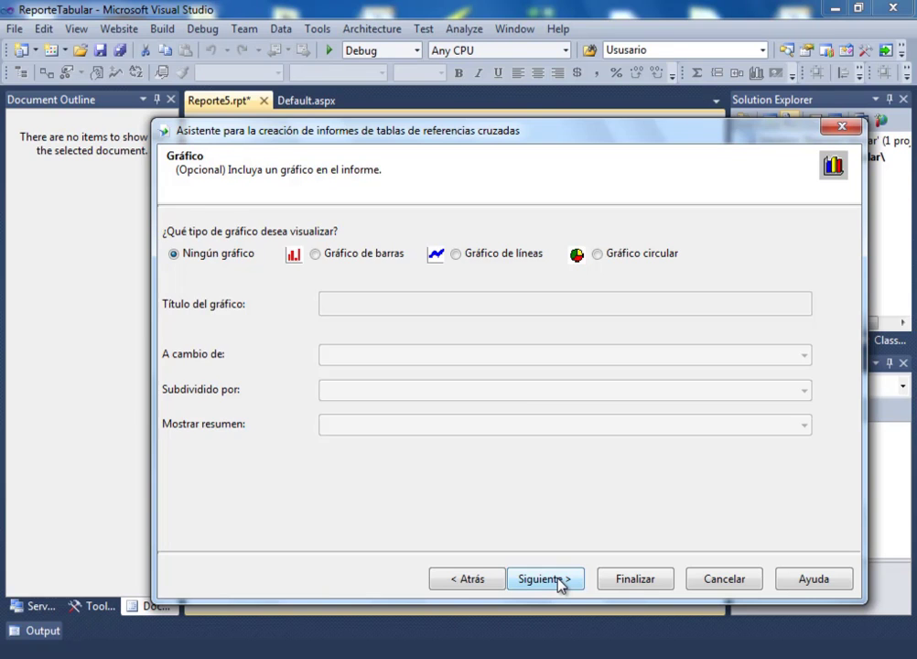
- Skip the chart and record-selection pages, then preview the Básico grid styles
{"action": "left_click", "coordinate": [561, 582]}
{"action": "left_click", "coordinate": [561, 582]}
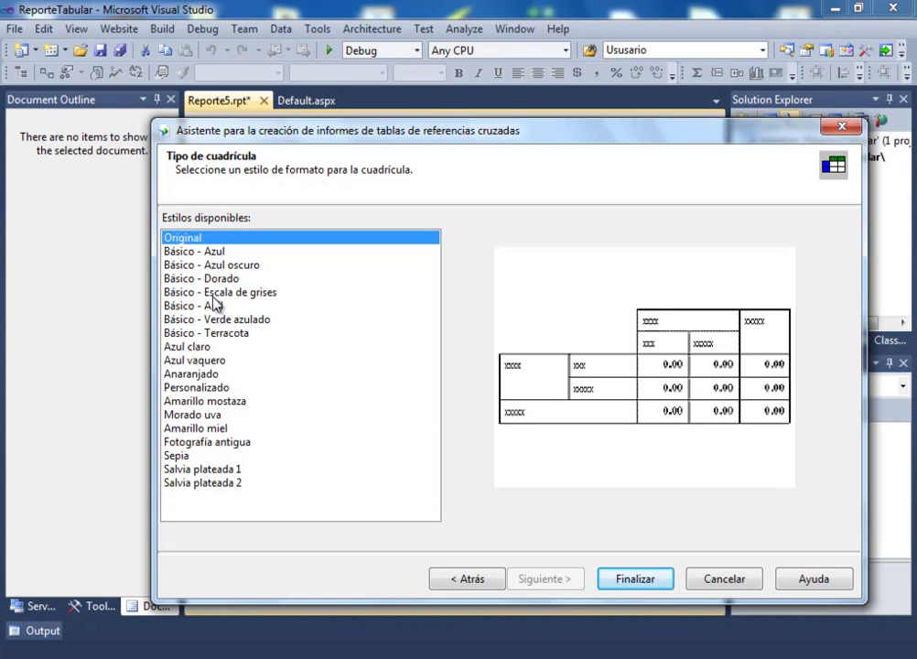
{"action": "left_click", "coordinate": [217, 257]}
{"action": "left_click", "coordinate": [219, 292]}
{"action": "left_click", "coordinate": [220, 320]}
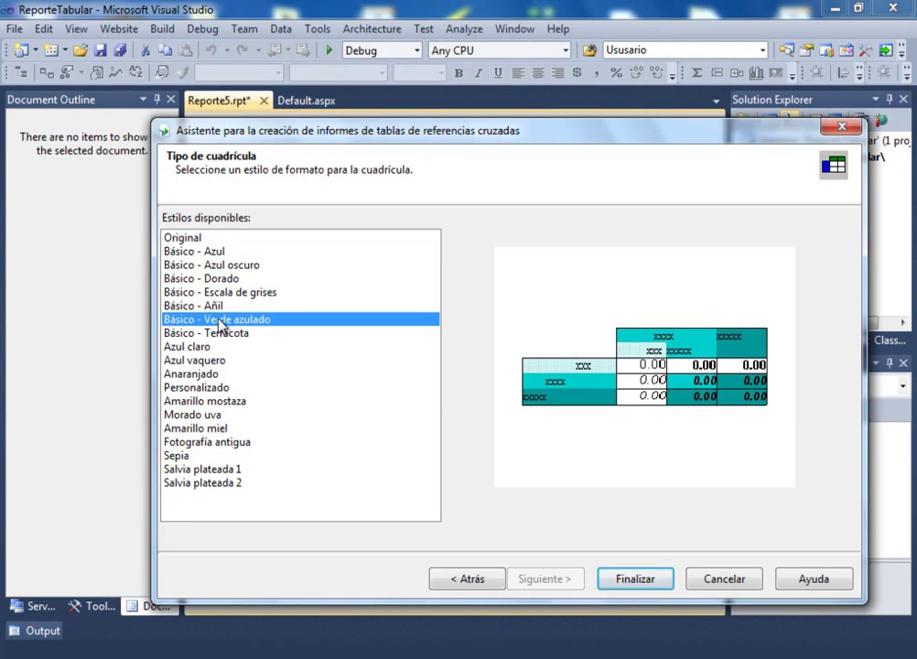
- Preview the remaining grid styles, keep Original, and finish the cross-tab wizard
{"action": "left_click", "coordinate": [186, 403]}
{"action": "left_click", "coordinate": [181, 430]}
{"action": "left_click", "coordinate": [156, 457]}
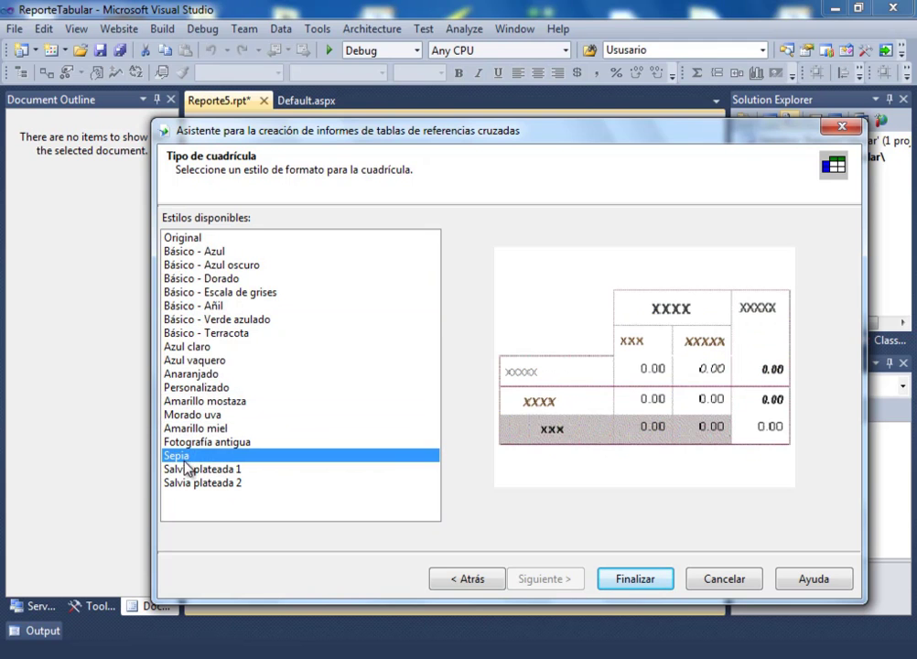
{"action": "left_click", "coordinate": [192, 471]}
{"action": "left_click", "coordinate": [194, 483]}
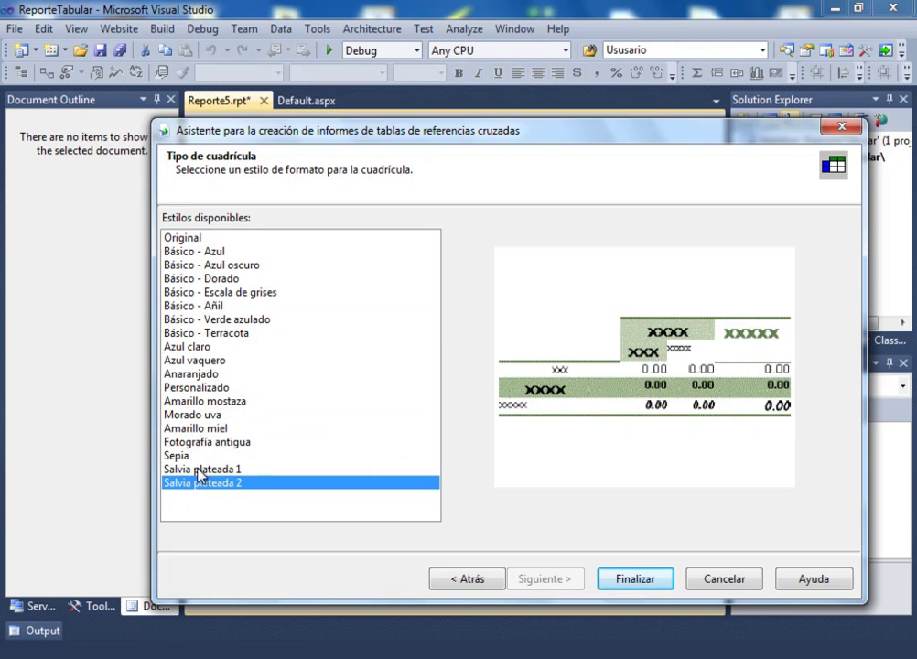
{"action": "left_click", "coordinate": [194, 361]}
{"action": "left_click", "coordinate": [194, 387]}
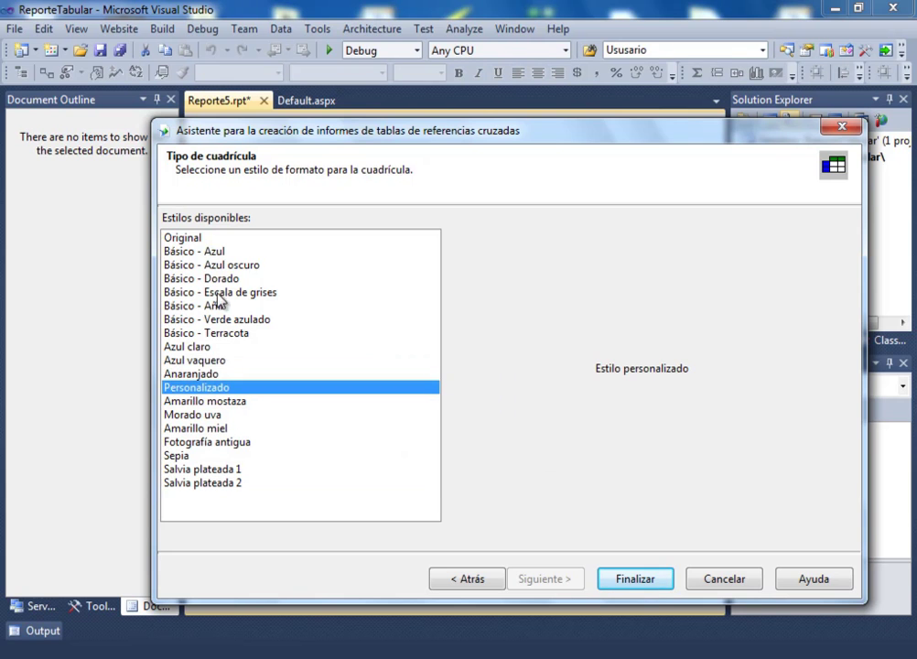
{"action": "left_click", "coordinate": [206, 239]}
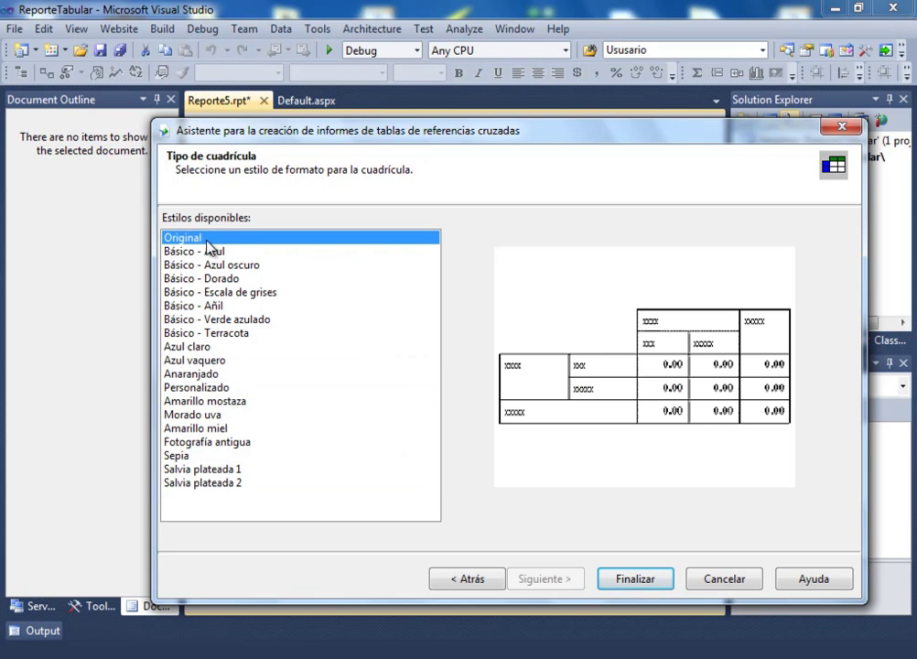
{"action": "left_click", "coordinate": [640, 582]}
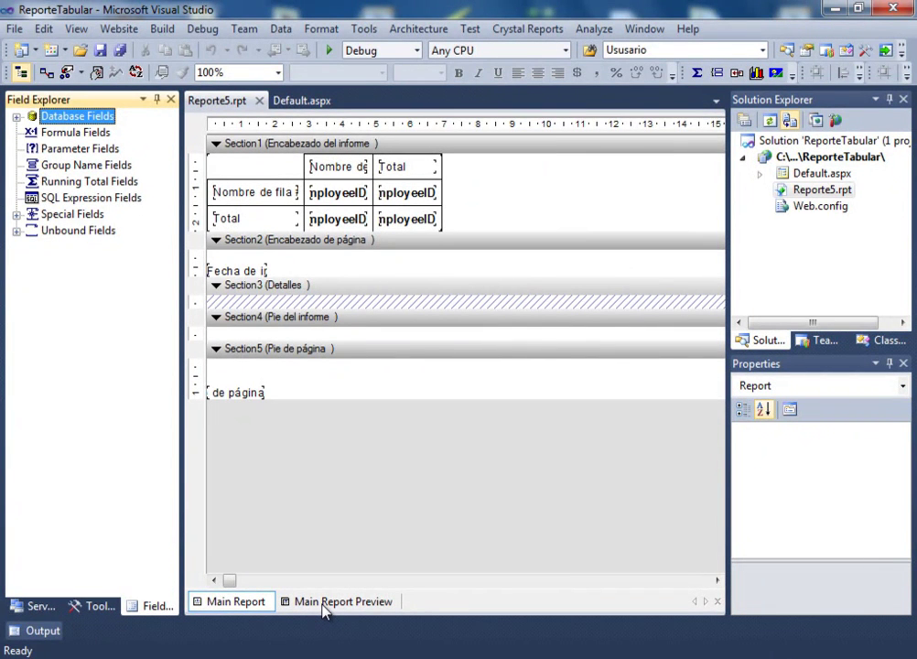
- Show the Main Report Preview of the Reporte5.rpt cross-tab
{"action": "left_click", "coordinate": [340, 601]}
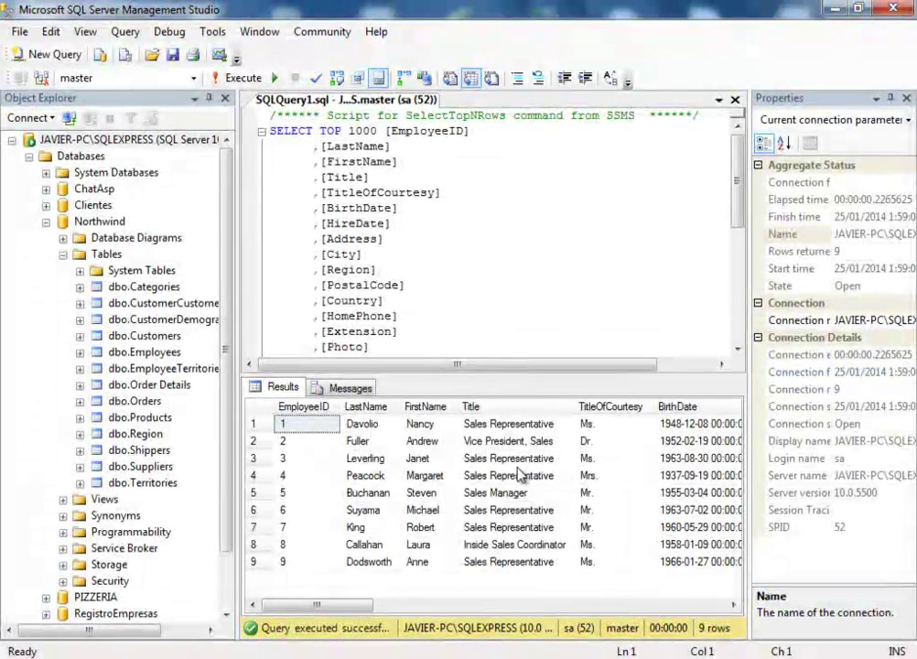
- Check the Dr. courtesy title and confirm row 2's country is USA
{"action": "left_click", "coordinate": [599, 441]}
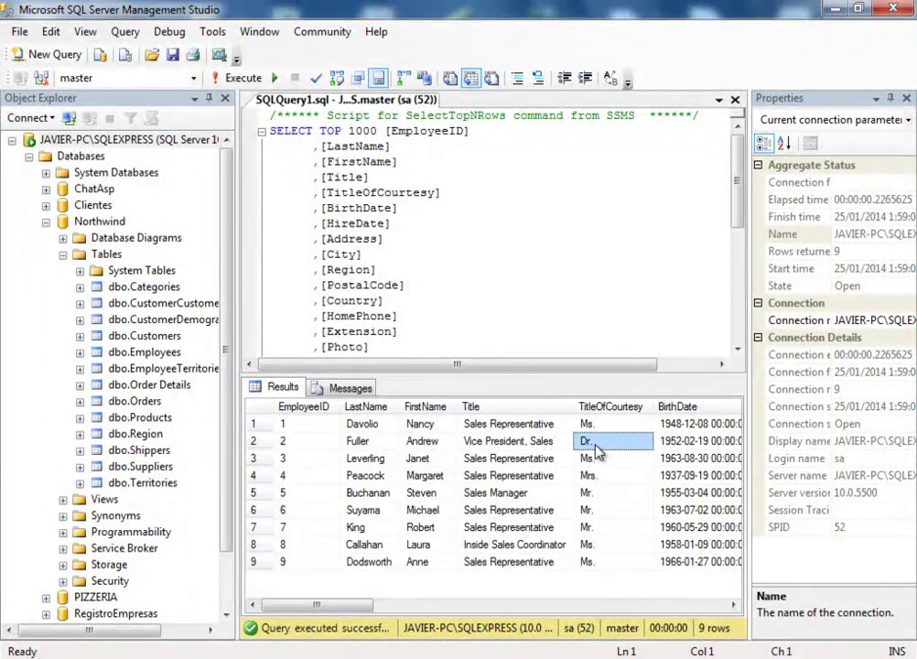
{"action": "left_click", "coordinate": [712, 606]}
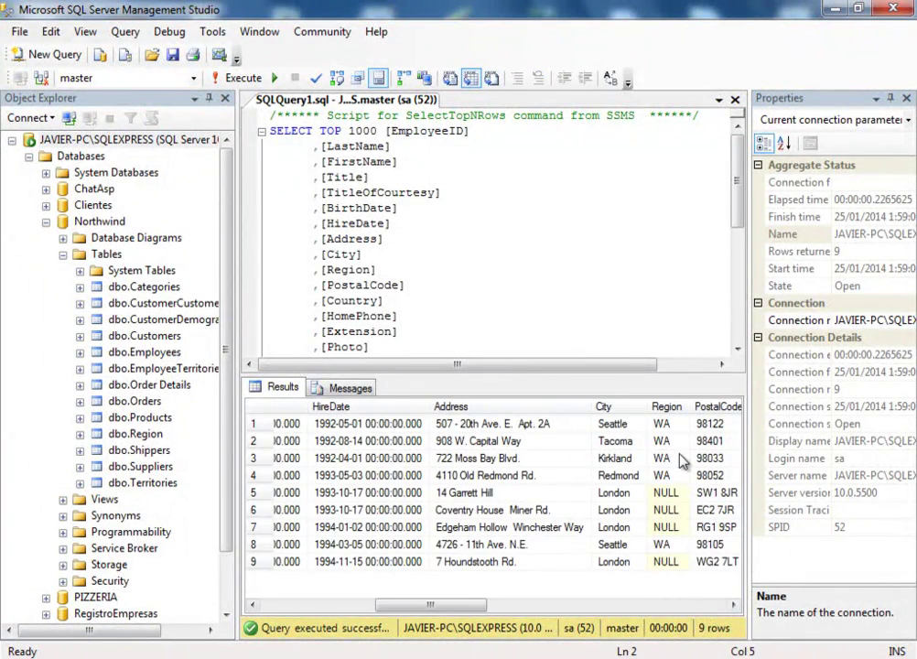
{"action": "left_click", "coordinate": [690, 606]}
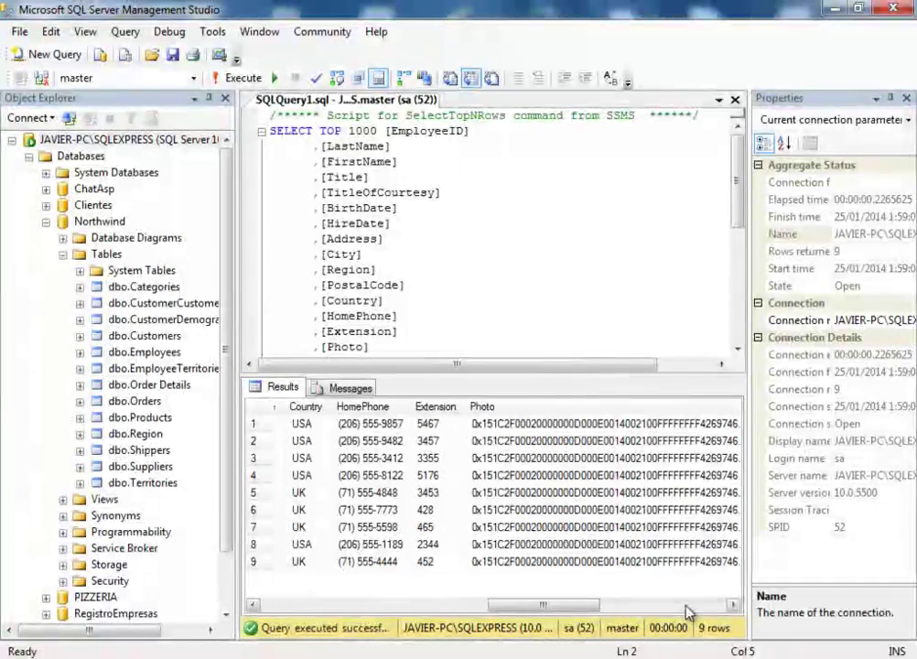
{"action": "left_click", "coordinate": [302, 443]}
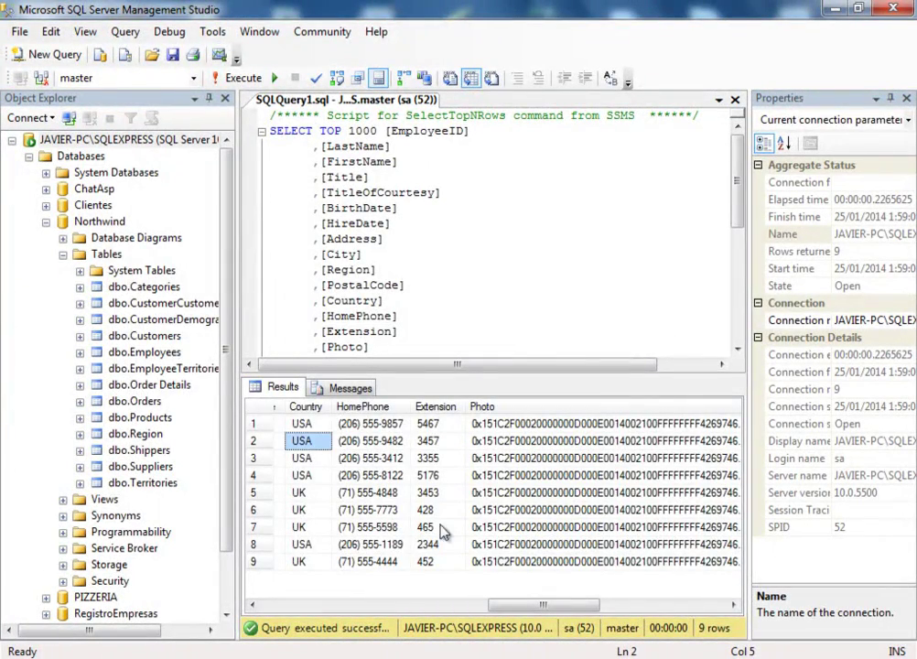
{"action": "left_click_drag", "start_coordinate": [563, 604], "coordinate": [370, 602]}
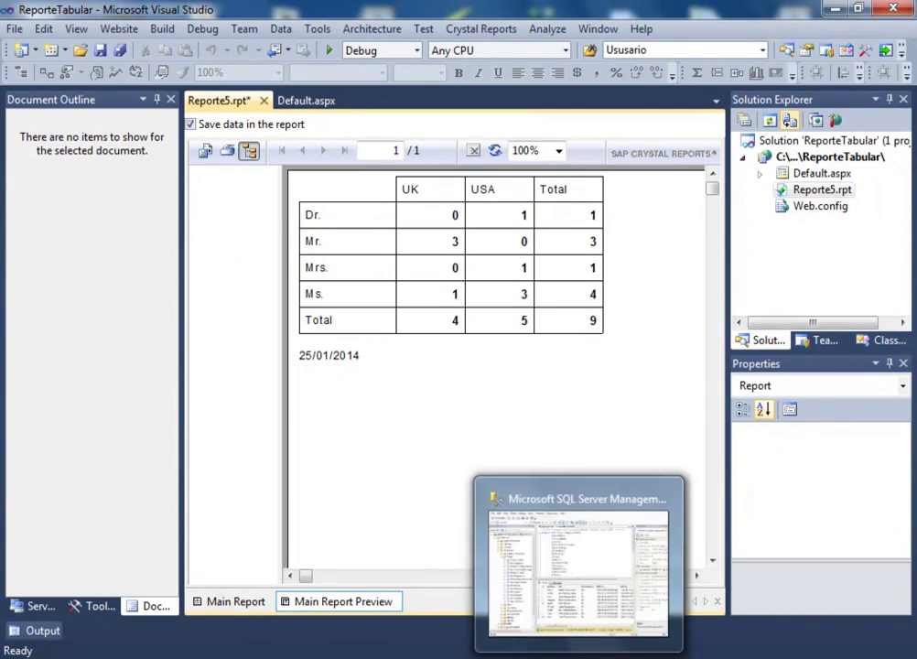
- Confirm rows 5, 6 and 7 have the courtesy title Mr
{"action": "left_click", "coordinate": [585, 513]}
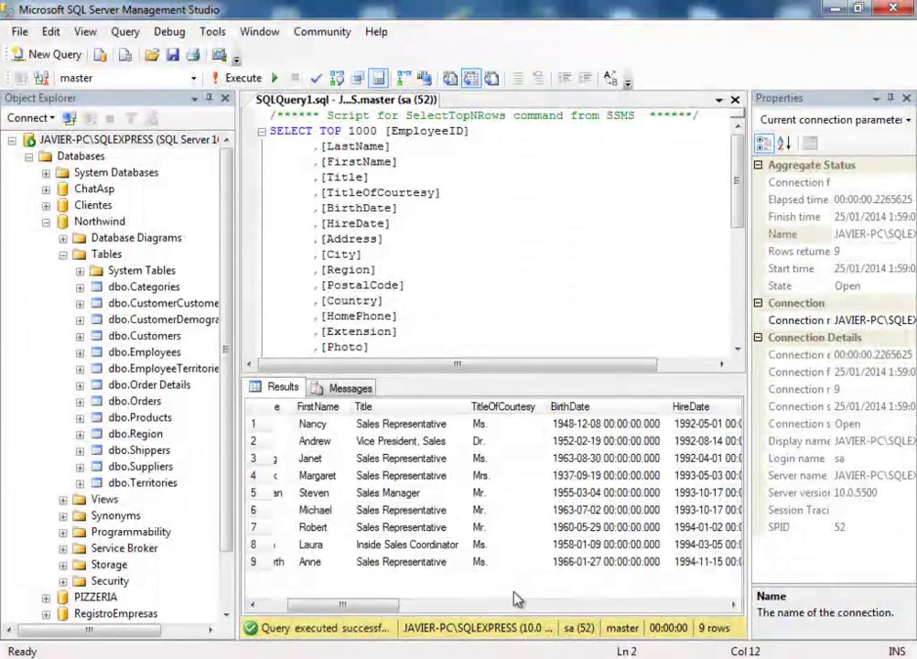
{"action": "left_click", "coordinate": [494, 496]}
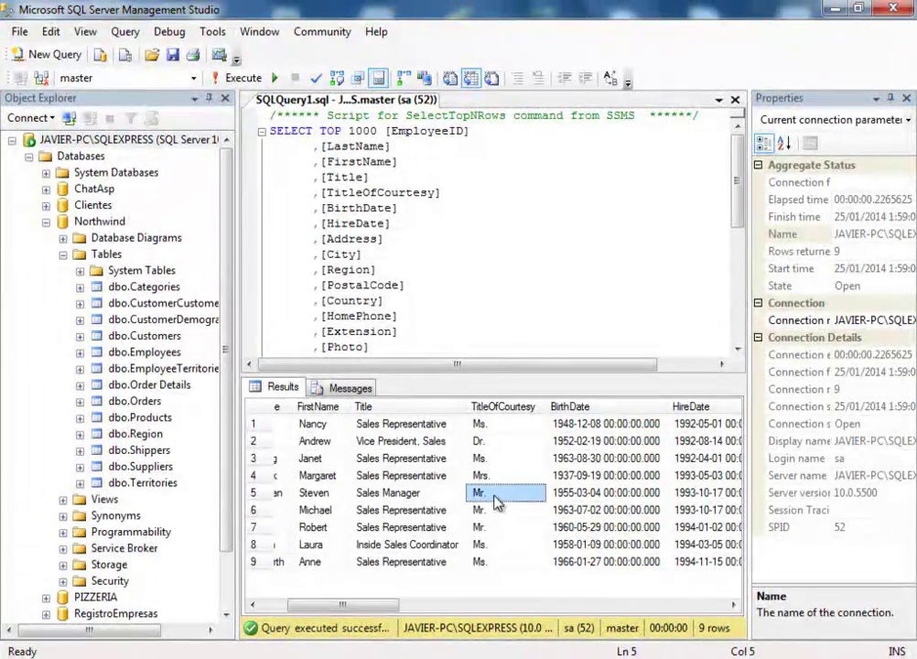
{"action": "left_click", "coordinate": [491, 513]}
{"action": "left_click", "coordinate": [495, 531]}
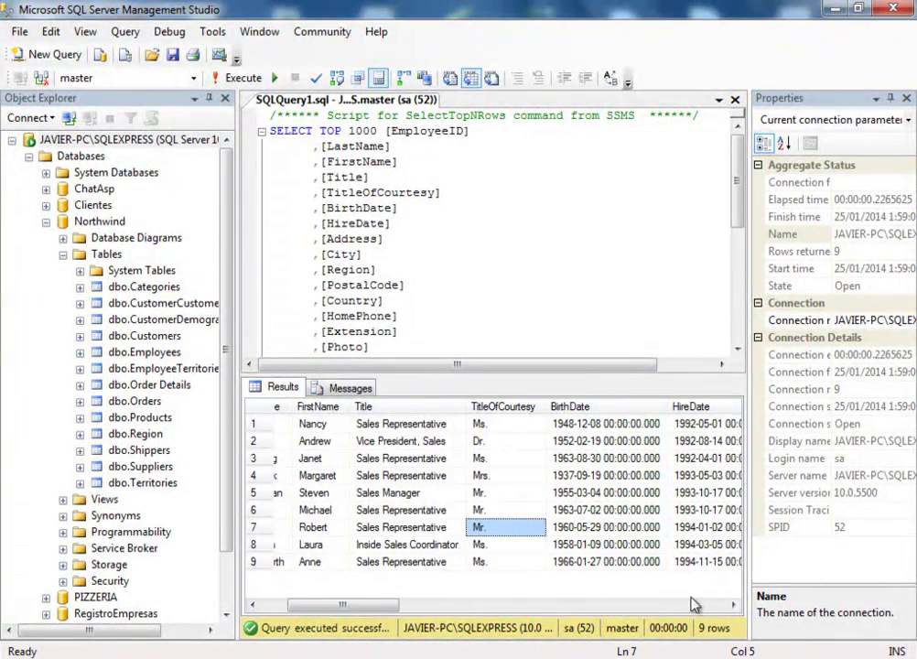
- Scroll to the Country column and confirm rows 5 and 6 are UK
{"action": "left_click", "coordinate": [732, 605]}
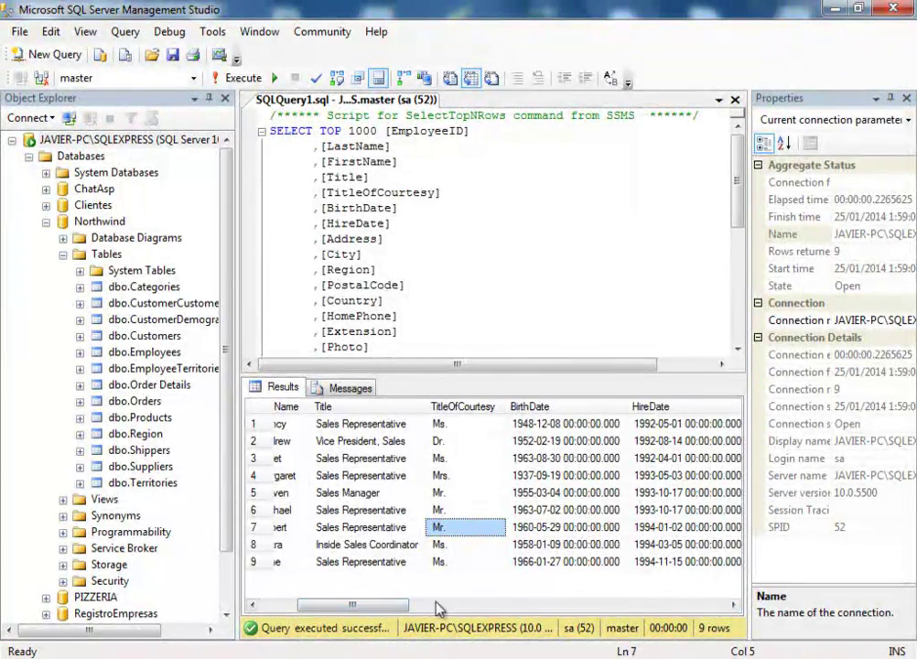
{"action": "left_click", "coordinate": [731, 605]}
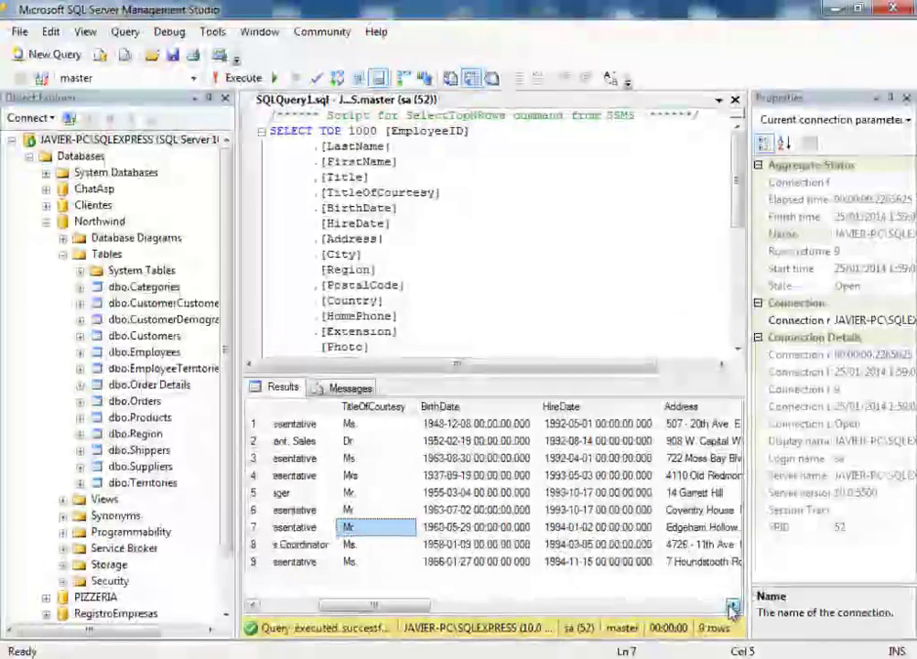
{"action": "left_click", "coordinate": [731, 606]}
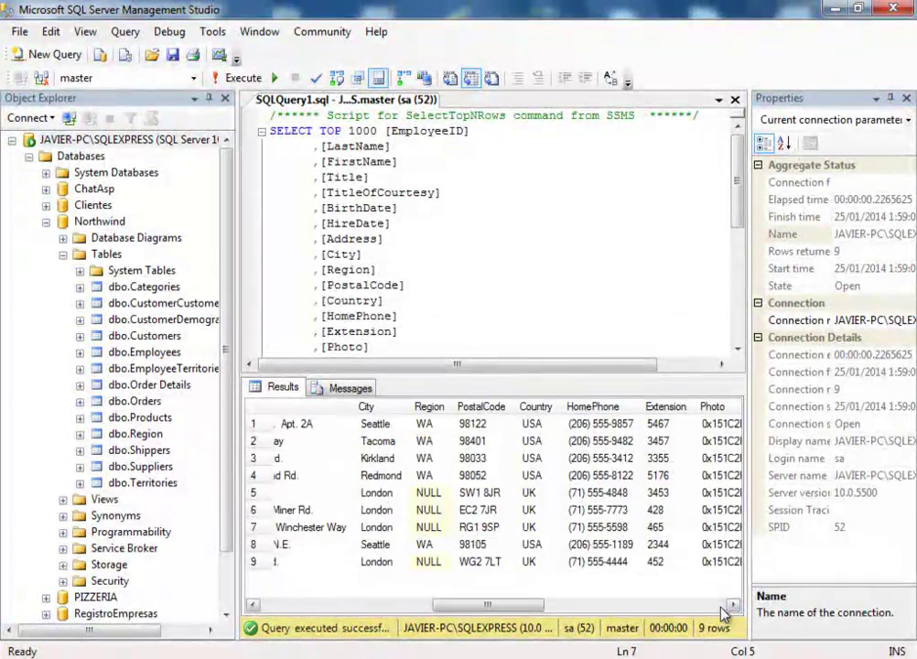
{"action": "left_click", "coordinate": [731, 606]}
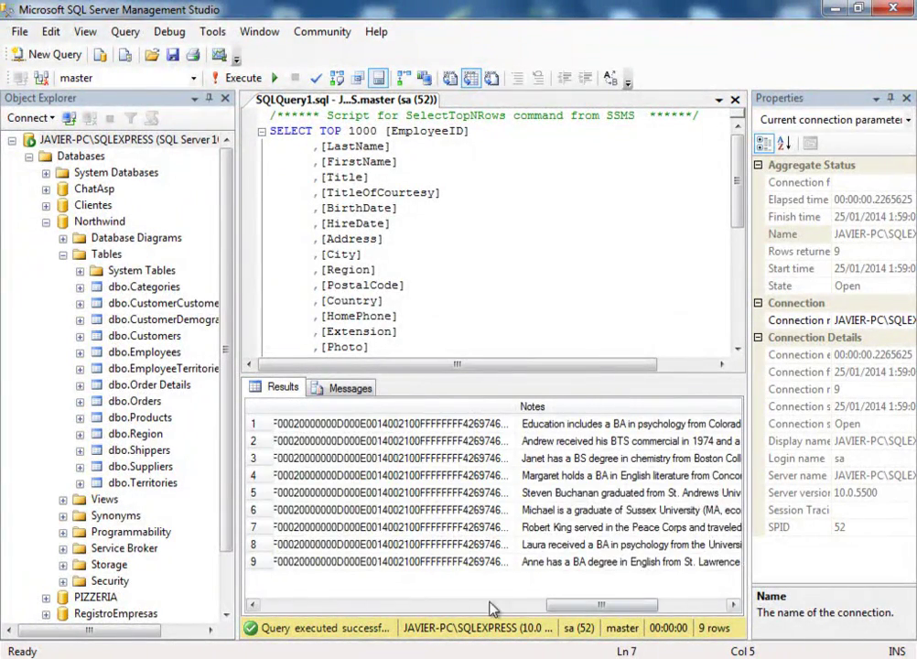
{"action": "left_click_drag", "start_coordinate": [635, 605], "coordinate": [522, 606]}
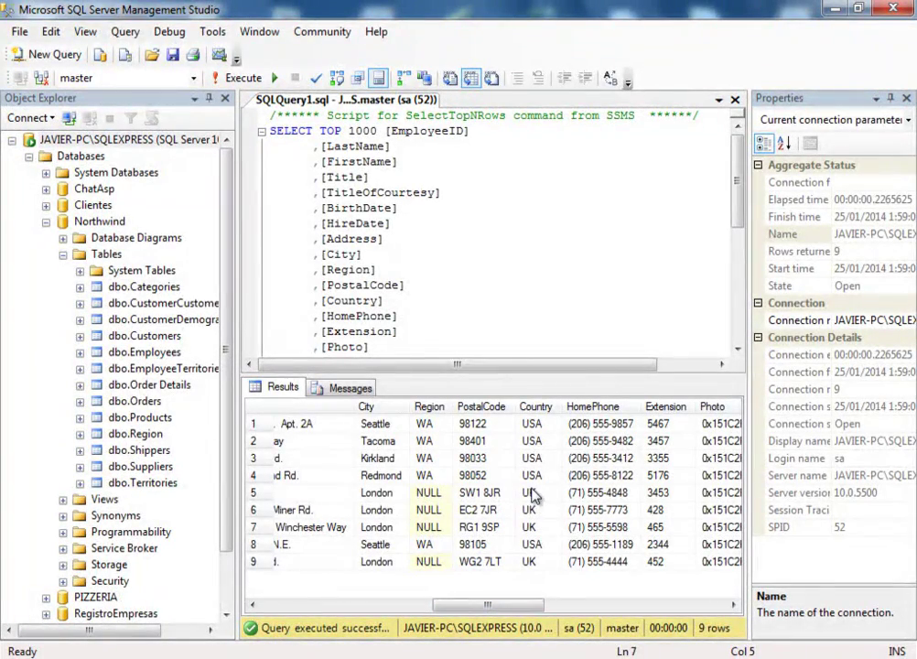
{"action": "left_click", "coordinate": [532, 493]}
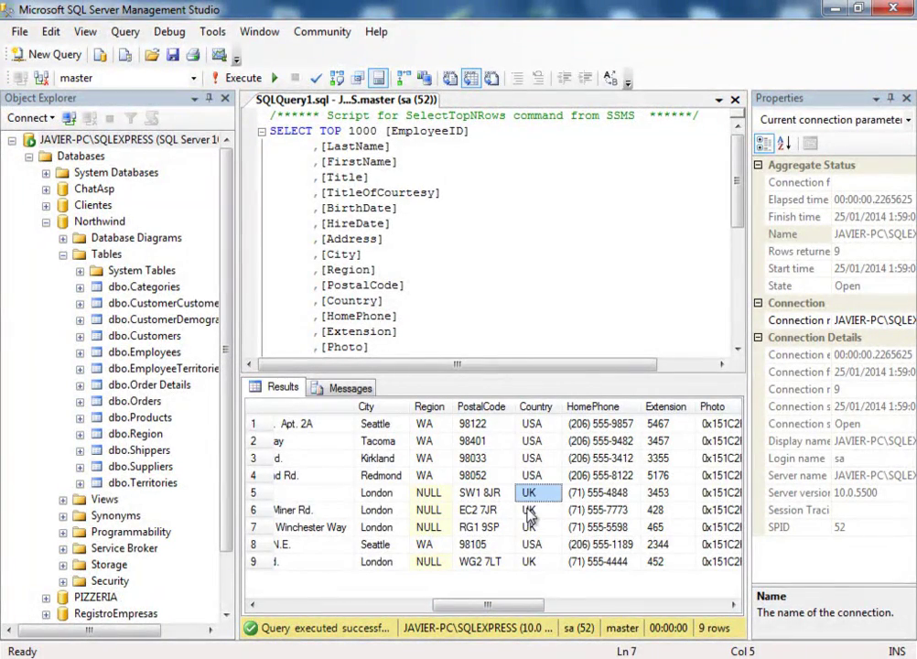
{"action": "left_click", "coordinate": [527, 515]}
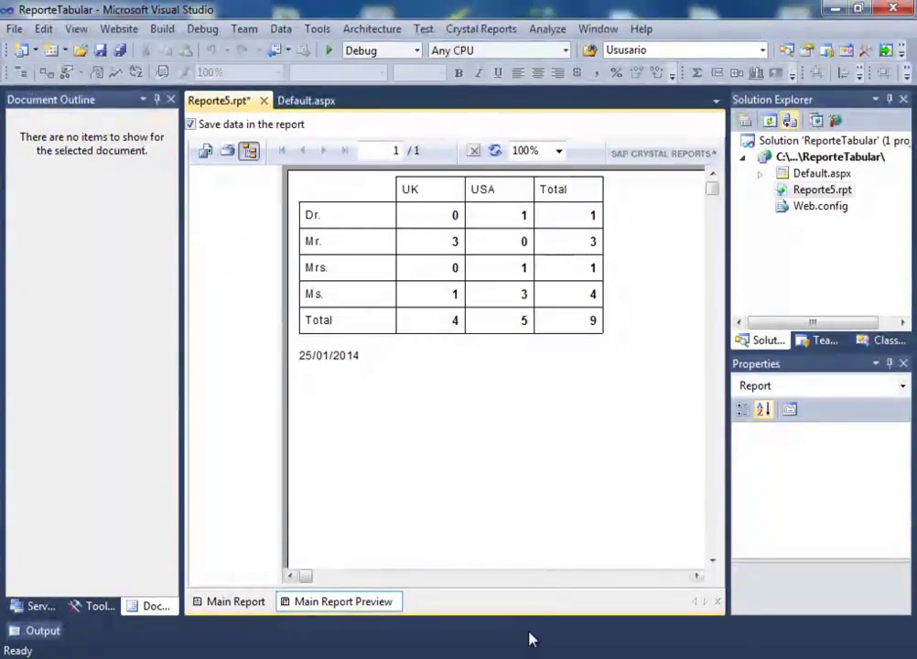
- Confirm the only Mrs. employee, in row 4, is in the USA, comparing against the report
{"action": "key", "text": "alt+Tab"}
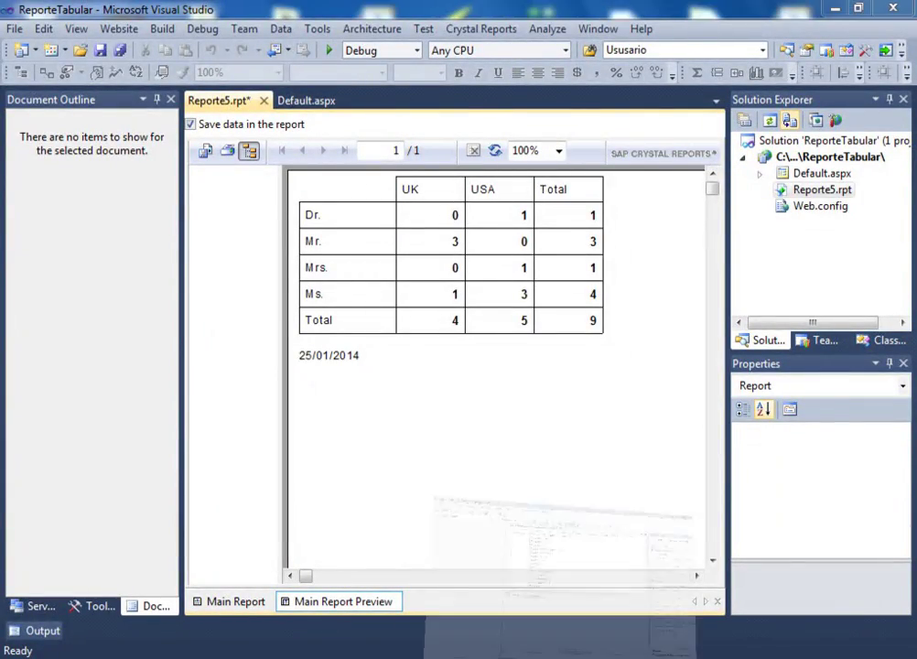
{"action": "left_click", "coordinate": [364, 611]}
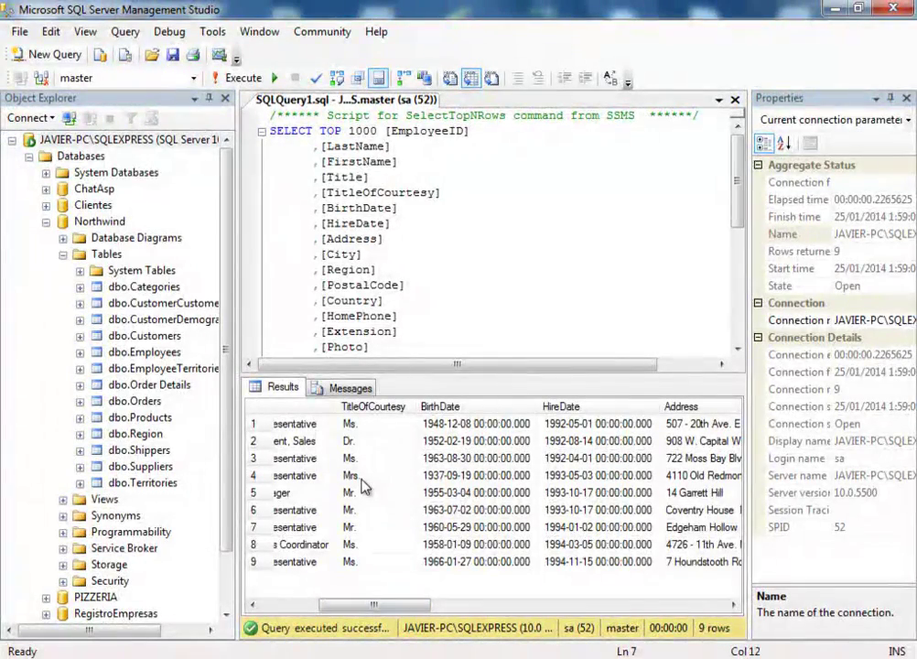
{"action": "left_click", "coordinate": [364, 483]}
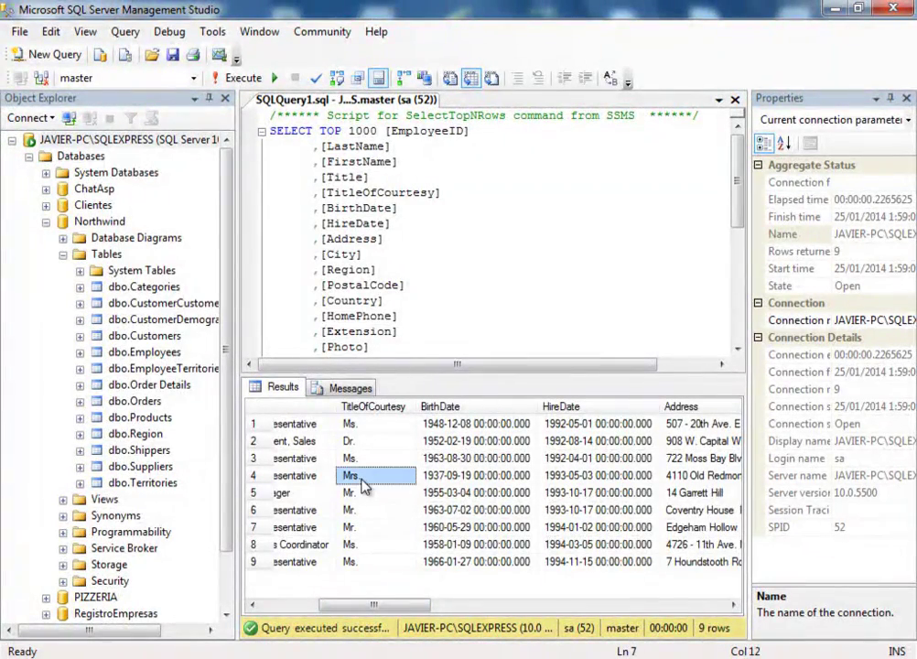
{"action": "left_click", "coordinate": [712, 604]}
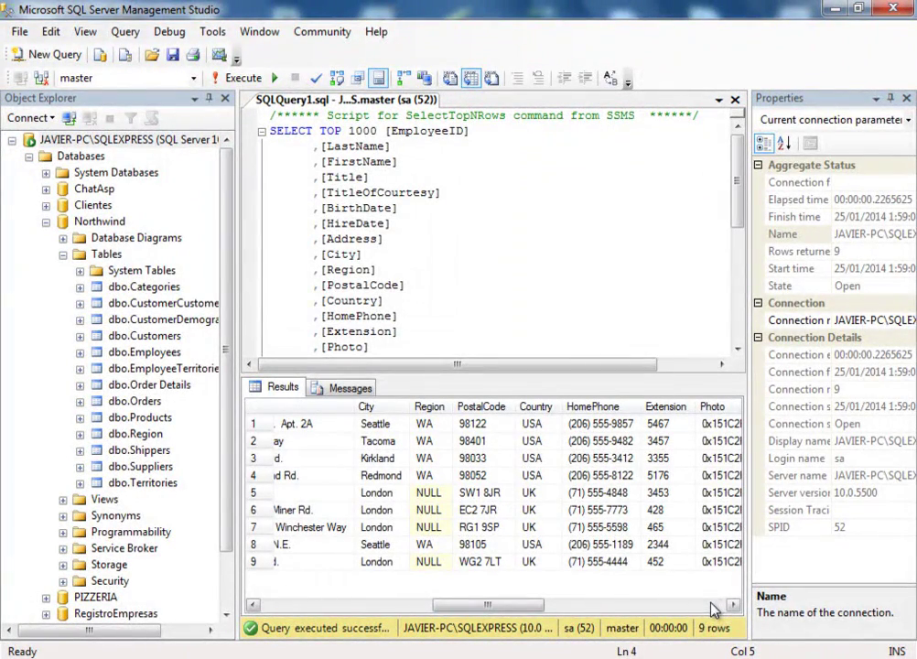
{"action": "left_click", "coordinate": [533, 475]}
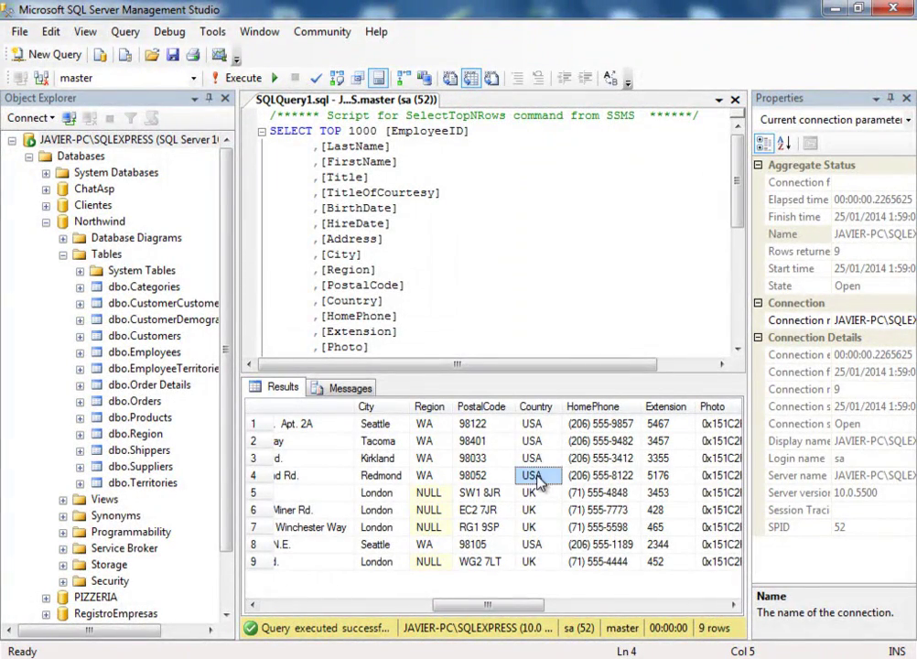
{"action": "key", "text": "alt+Tab"}
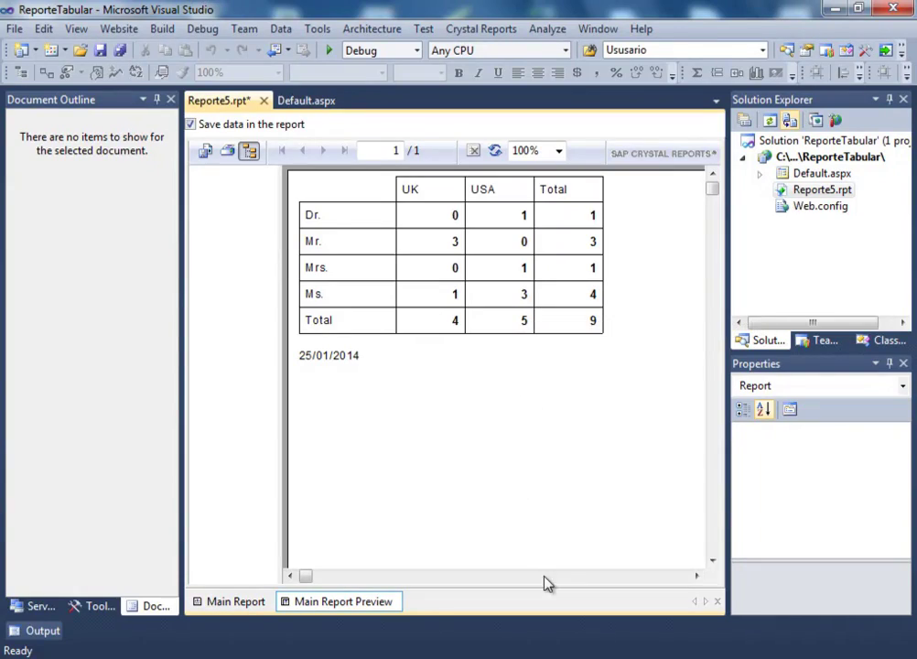
{"action": "key", "text": "alt+Tab"}
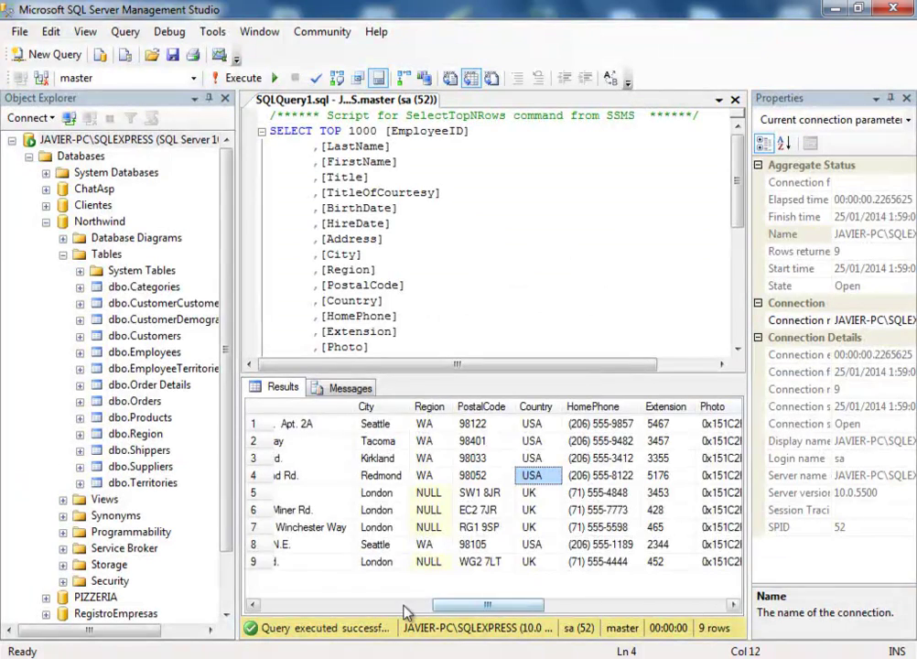
- Check the Ms. courtesy titles in rows 1, 3, 8 and 9 of the Employees results
{"action": "left_click_drag", "start_coordinate": [338, 607], "coordinate": [402, 616]}
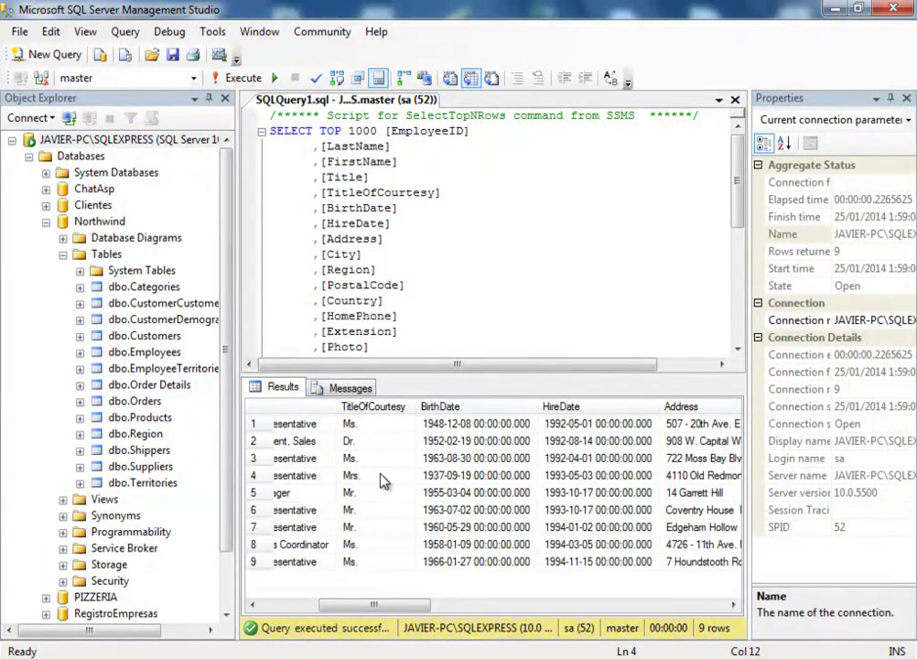
{"action": "left_click", "coordinate": [357, 424]}
{"action": "left_click_drag", "start_coordinate": [384, 604], "coordinate": [377, 597]}
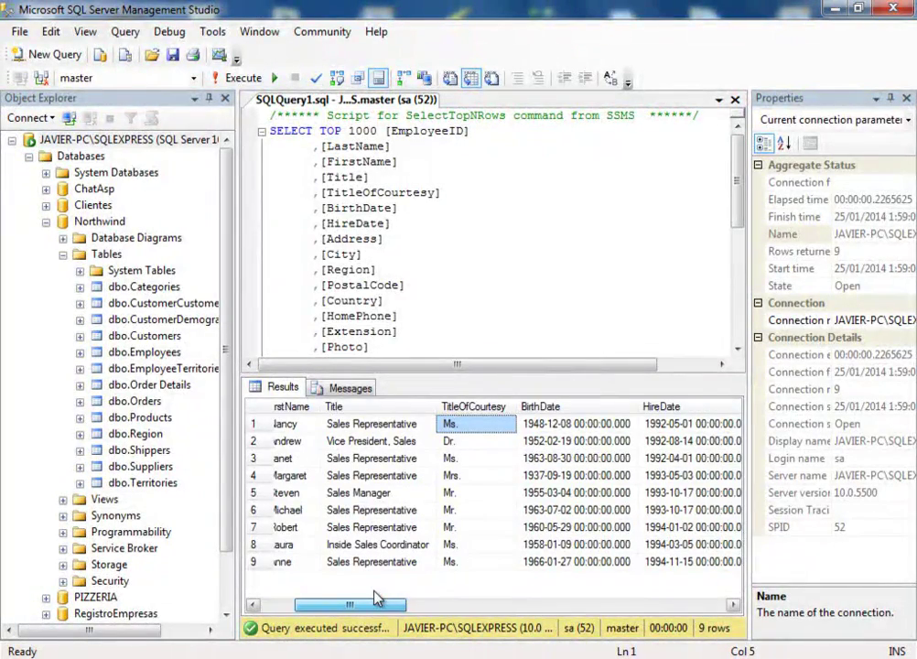
{"action": "left_click", "coordinate": [475, 458]}
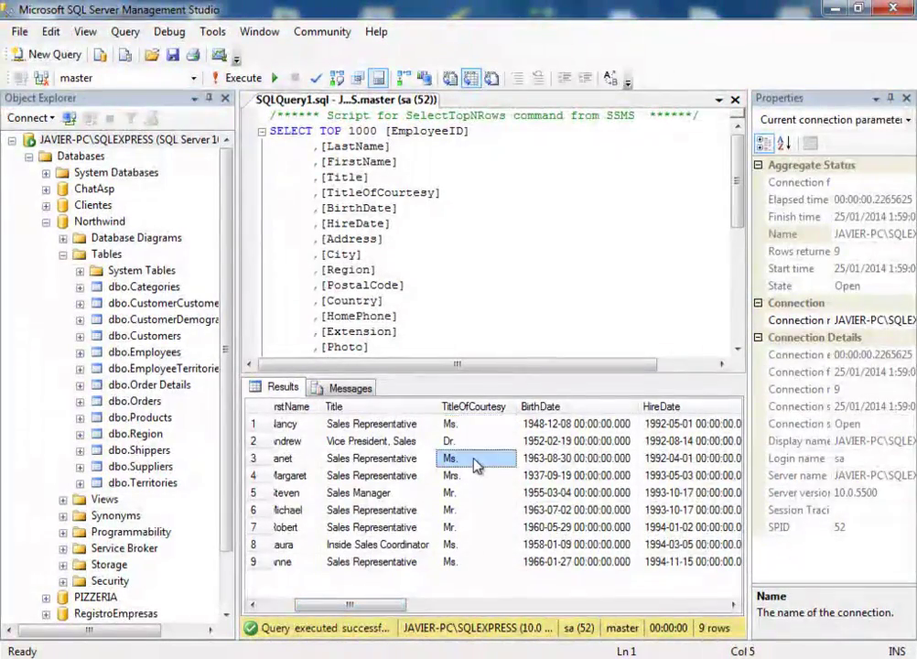
{"action": "left_click_drag", "start_coordinate": [377, 602], "coordinate": [366, 612]}
{"action": "left_click", "coordinate": [517, 545]}
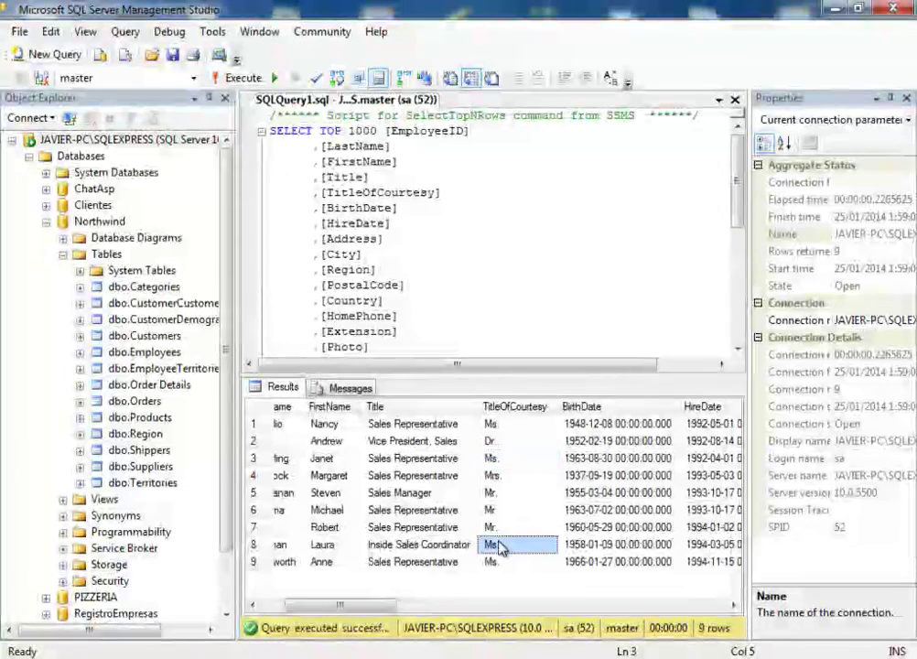
{"action": "left_click_drag", "start_coordinate": [343, 604], "coordinate": [358, 612]}
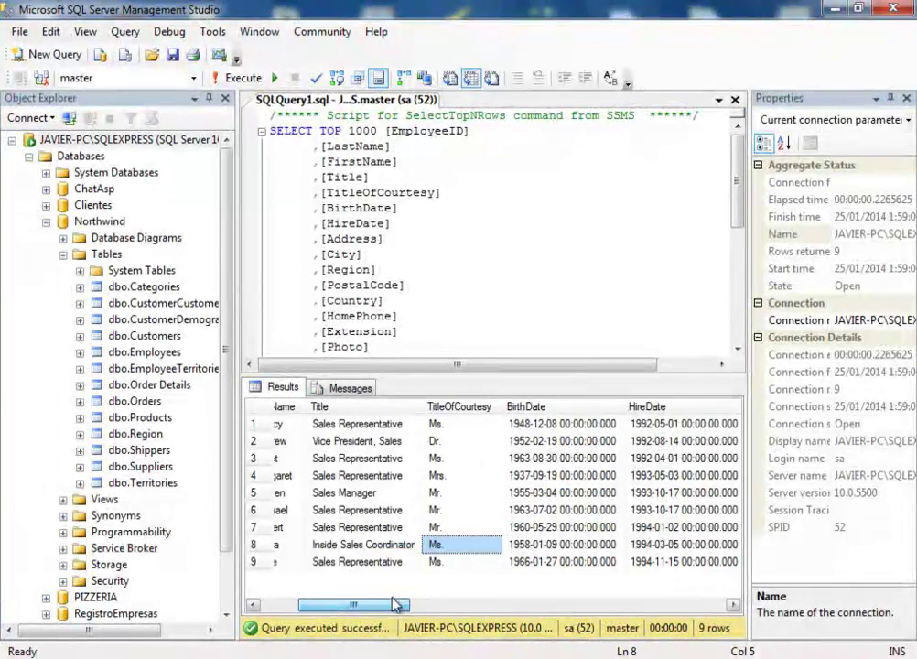
{"action": "left_click", "coordinate": [445, 567]}
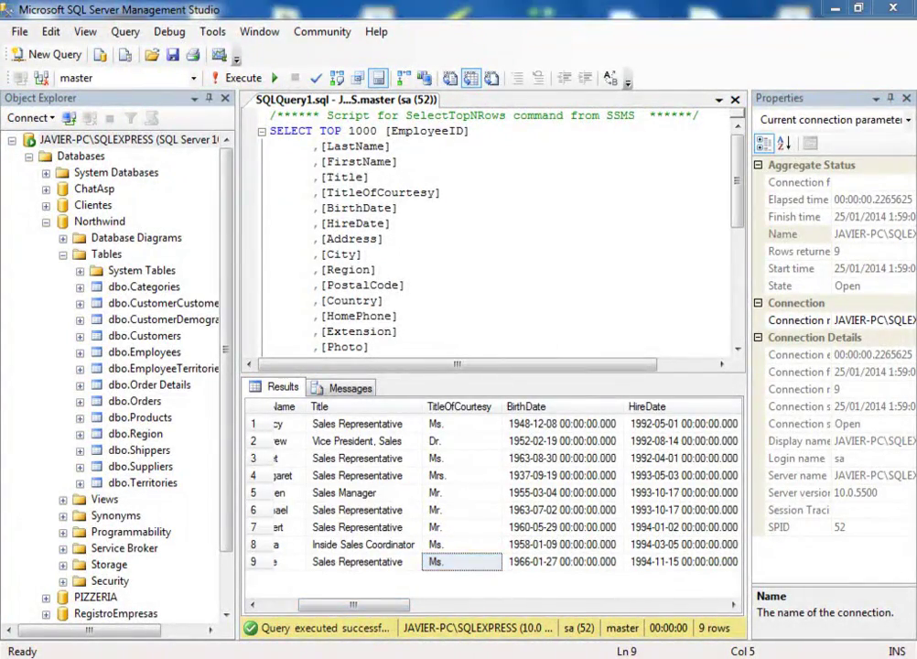